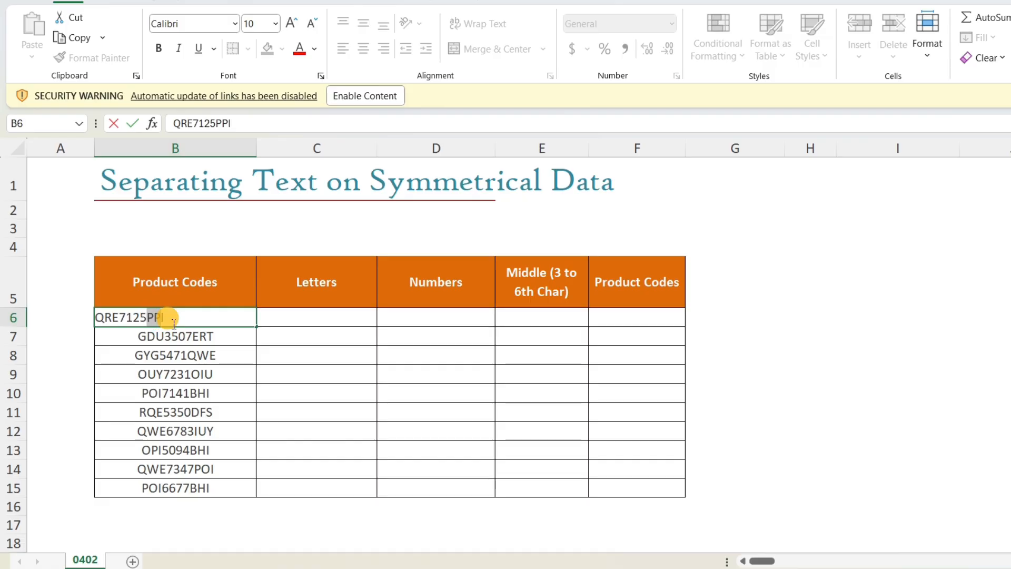
left_click(187, 359)
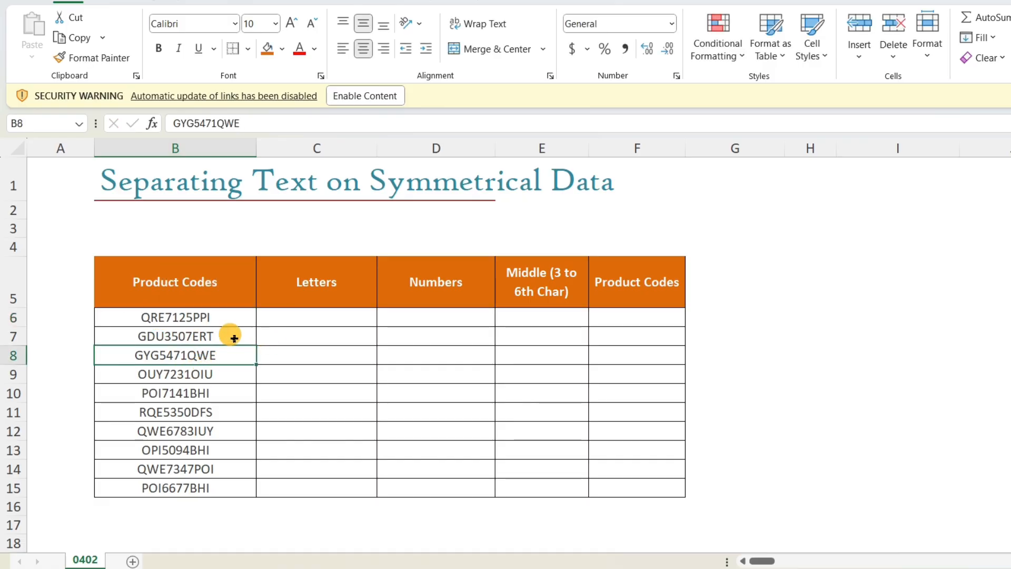
double_click(154, 318)
left_click_drag(120, 317, 148, 319)
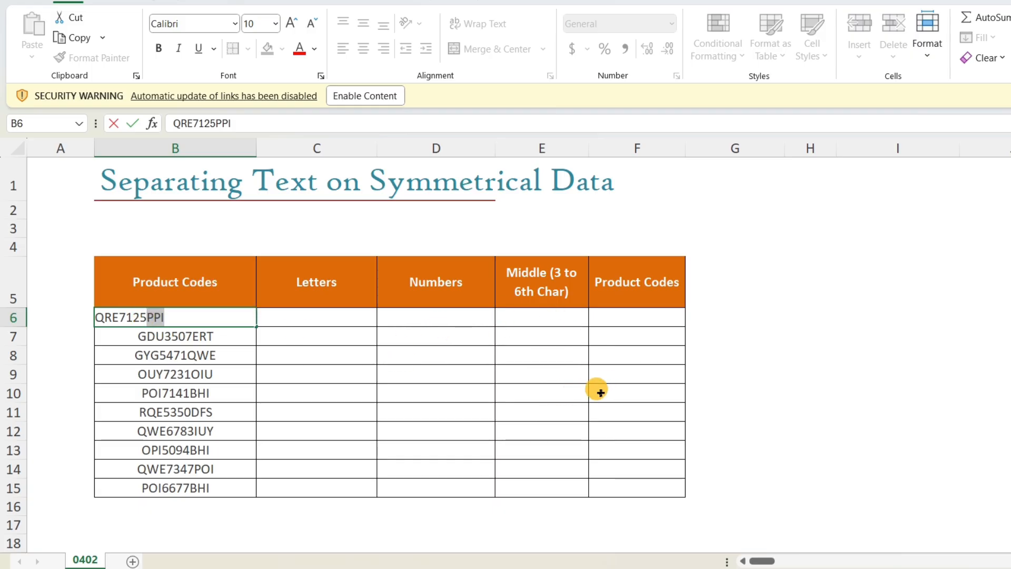
left_click(641, 319)
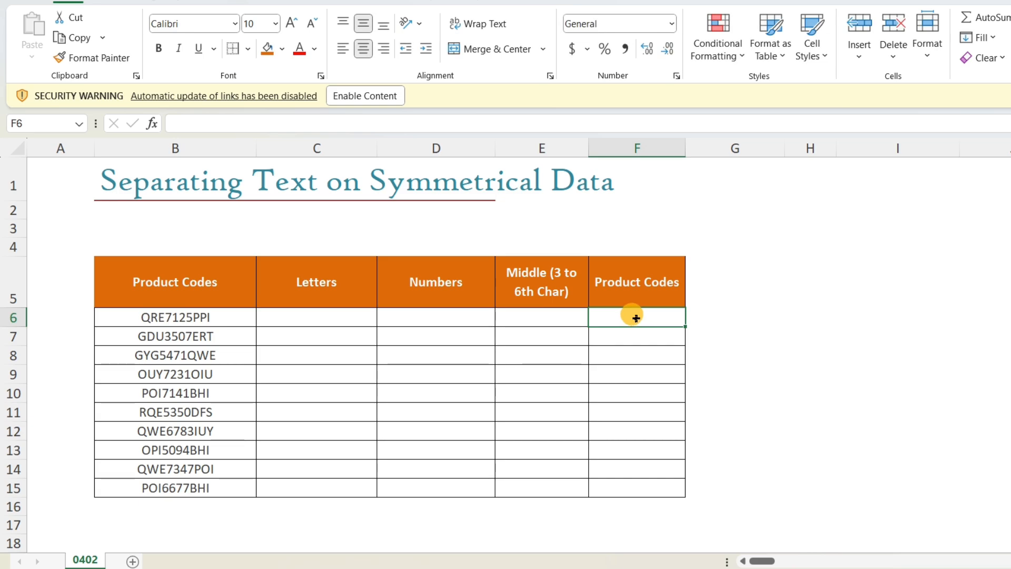
left_click_drag(310, 317, 529, 319)
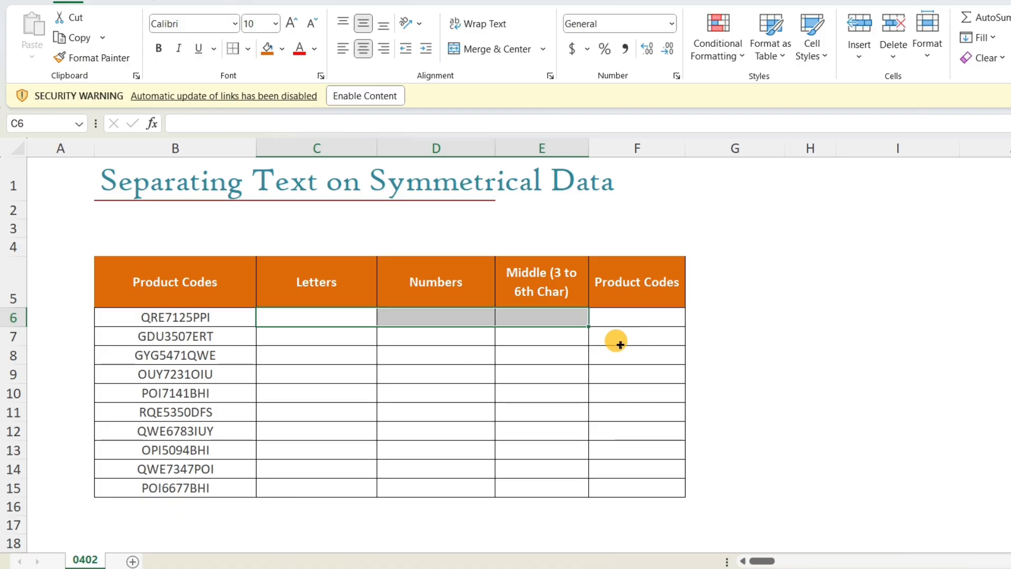
left_click(506, 363)
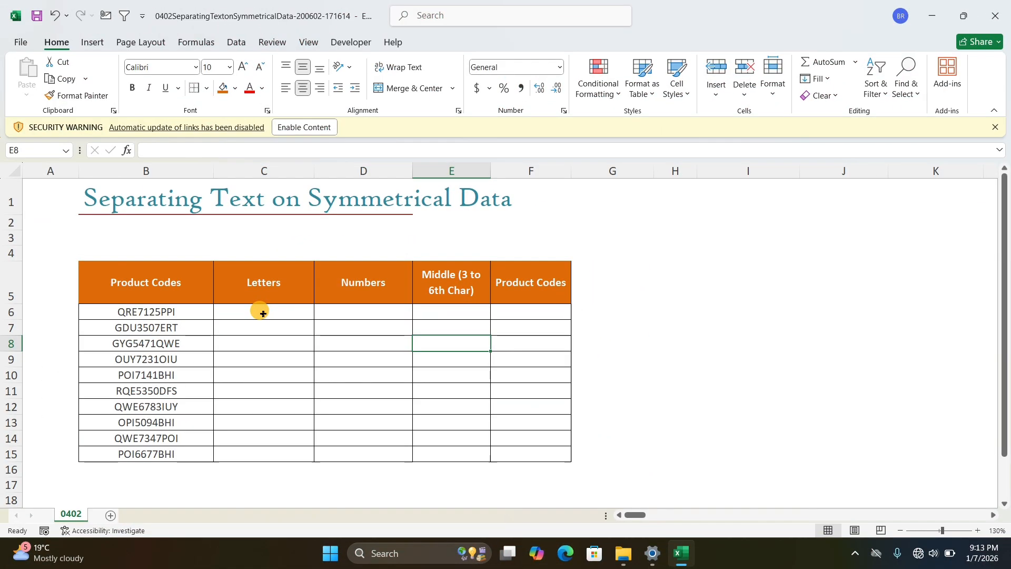
- Extract the first three characters of each product code into the Letters column with =LEFT(B6,3) in C6, filled down to C15
left_click(263, 313)
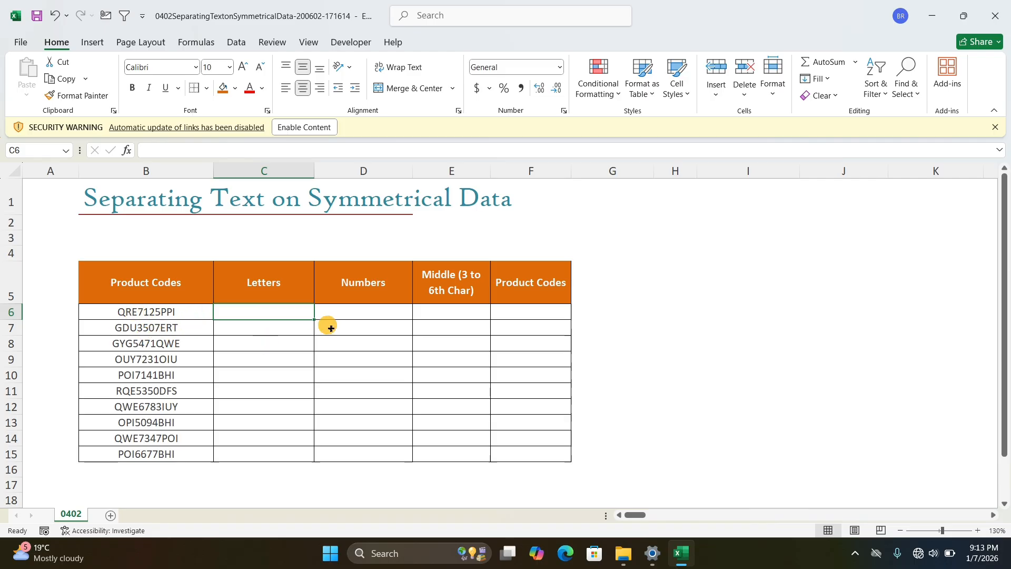
type("=")
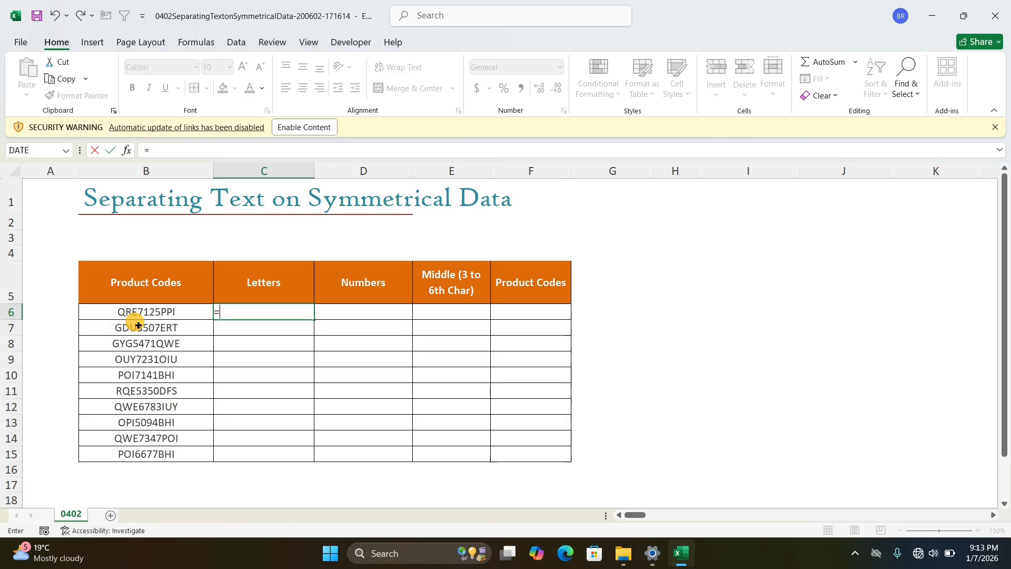
type("L")
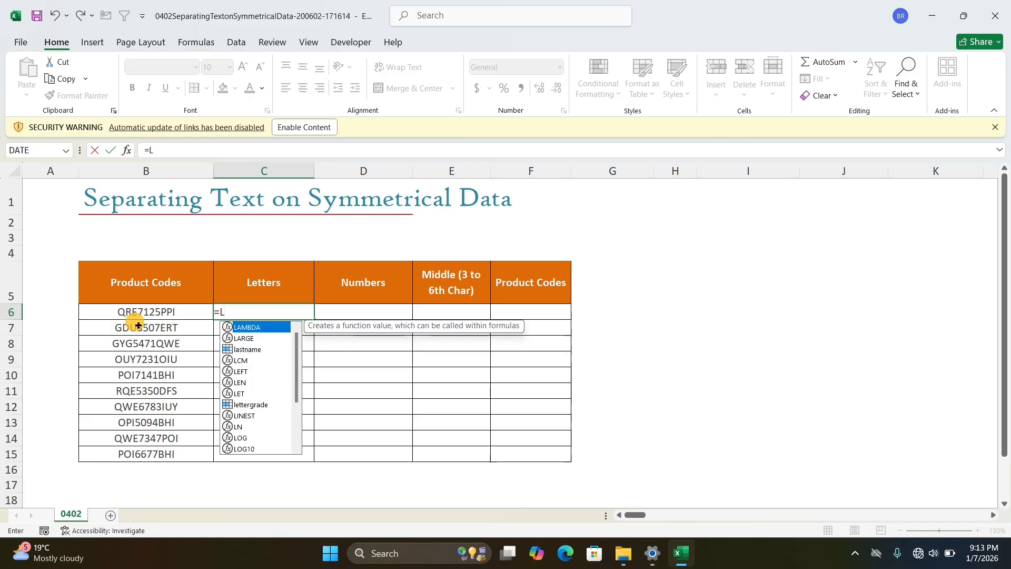
type("EFT")
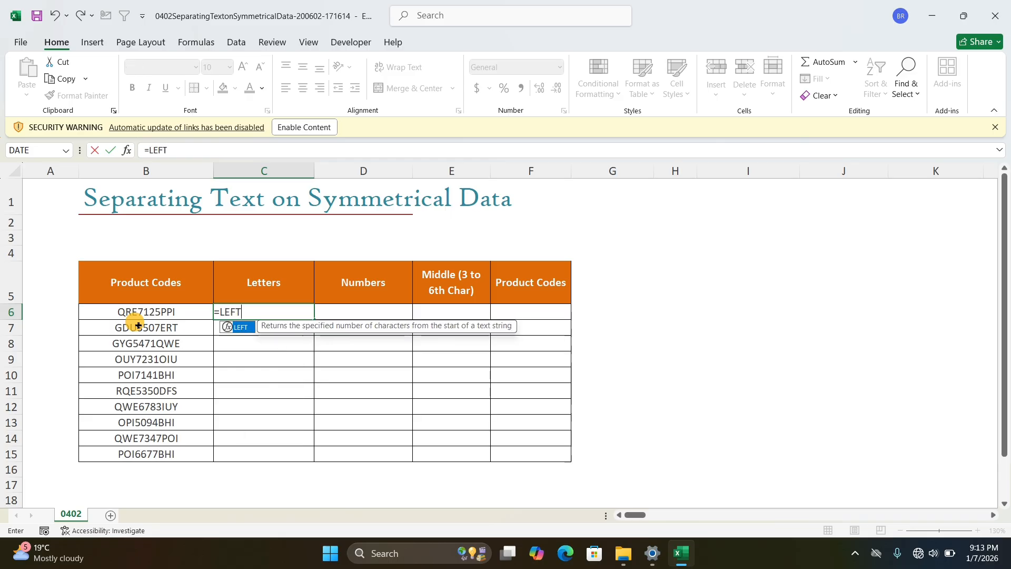
double_click(241, 327)
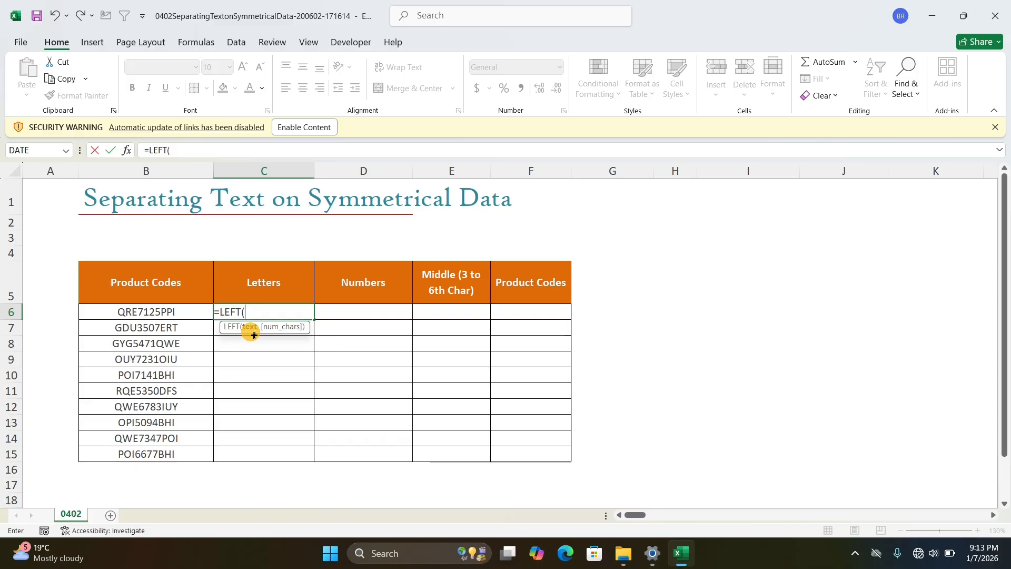
left_click(162, 314)
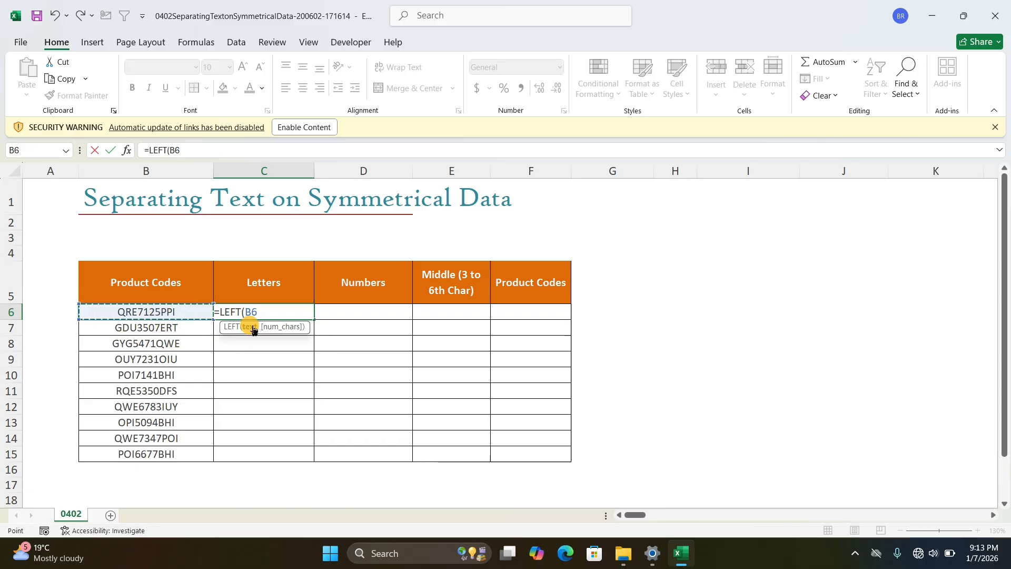
type(",3")
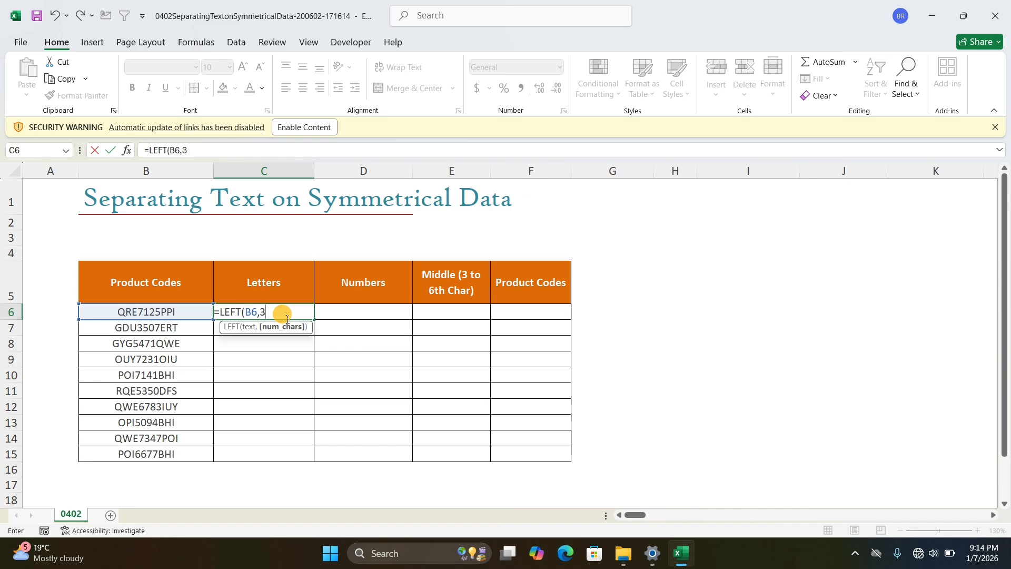
key("Return")
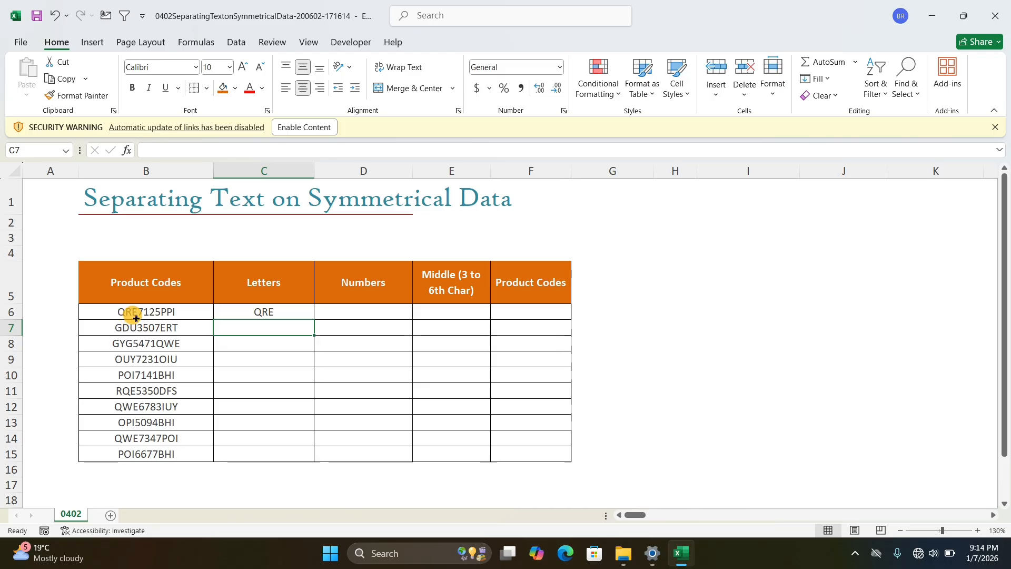
left_click(276, 312)
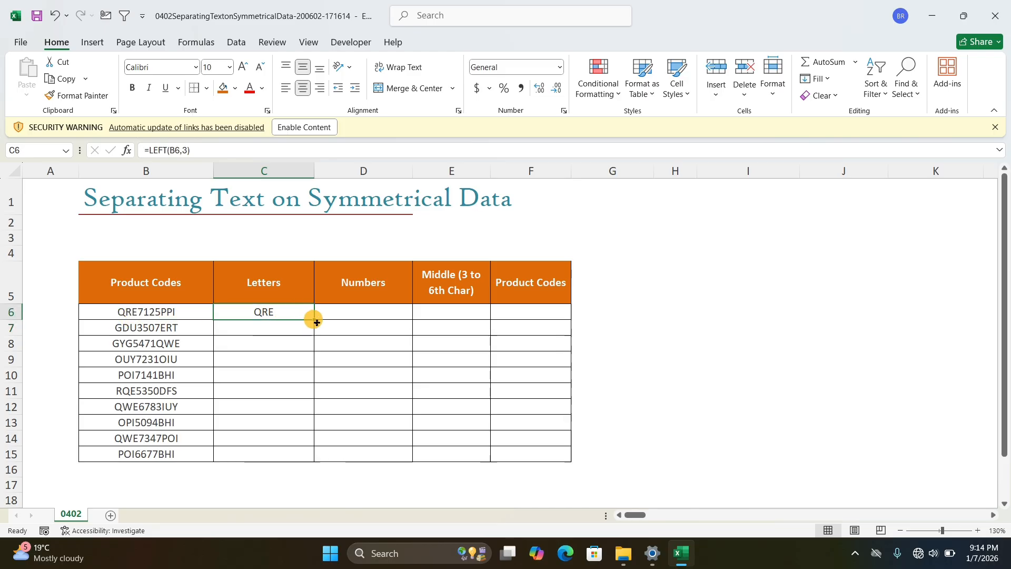
double_click(315, 319)
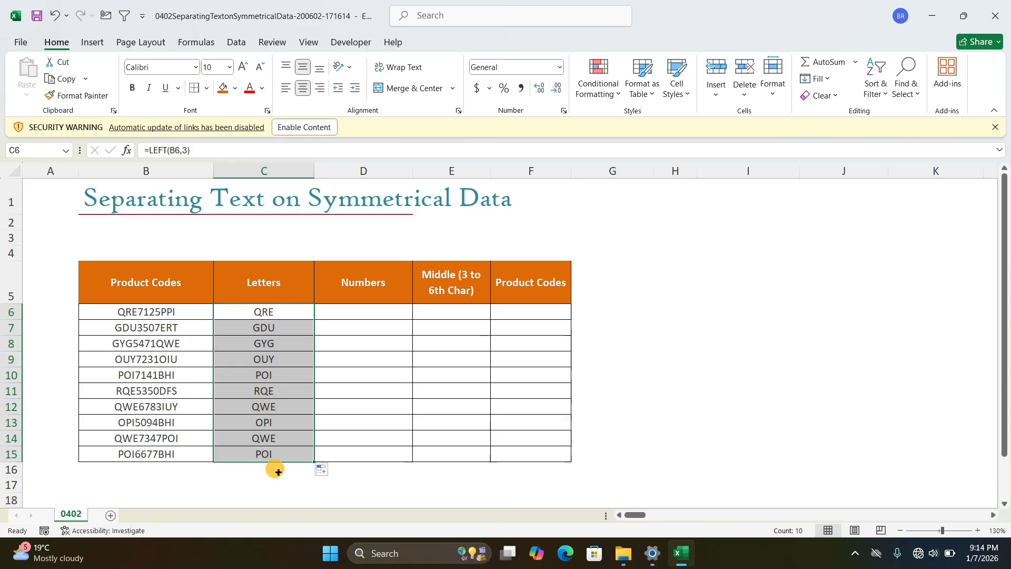
left_click(359, 315)
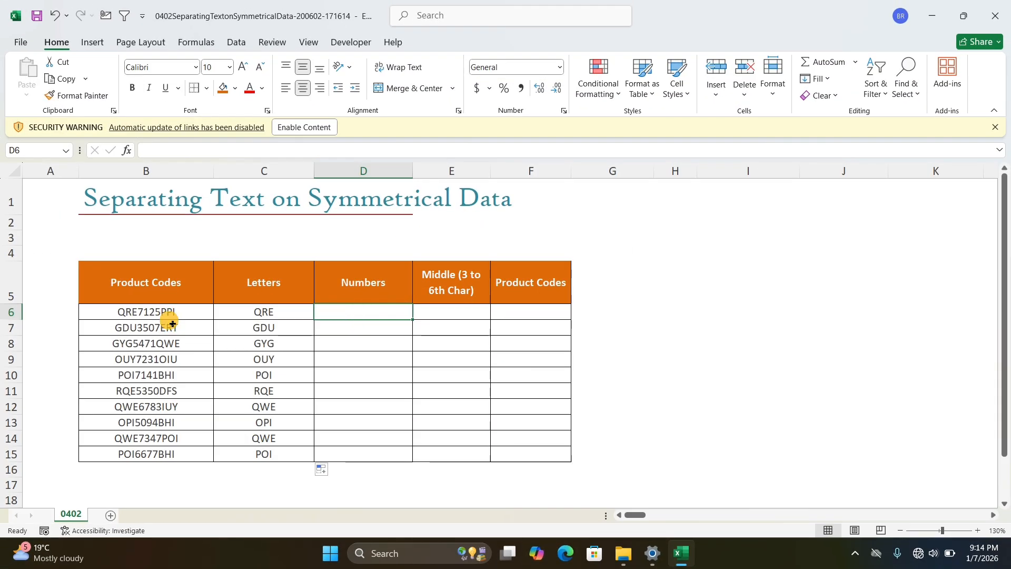
double_click(158, 314)
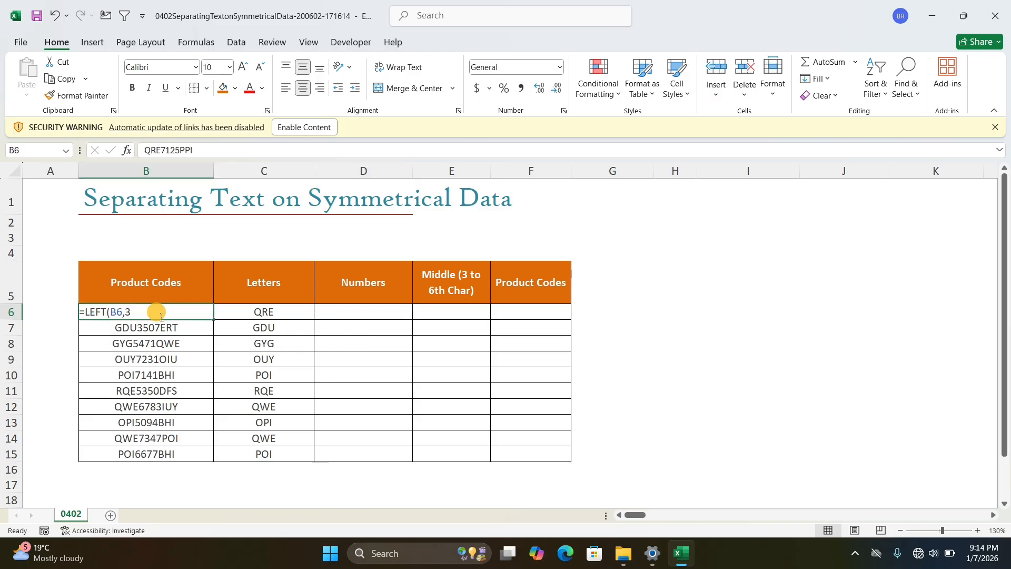
left_click_drag(158, 314, 138, 313)
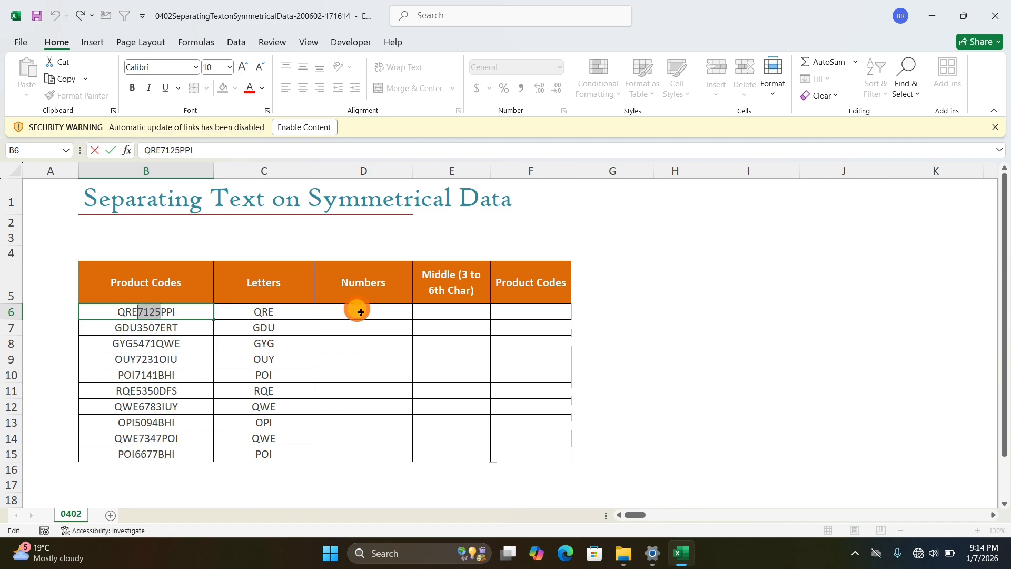
- Enter =MID(B6,4,4) in D6 to extract the four digits of the first product code into the Numbers column
left_click(378, 316)
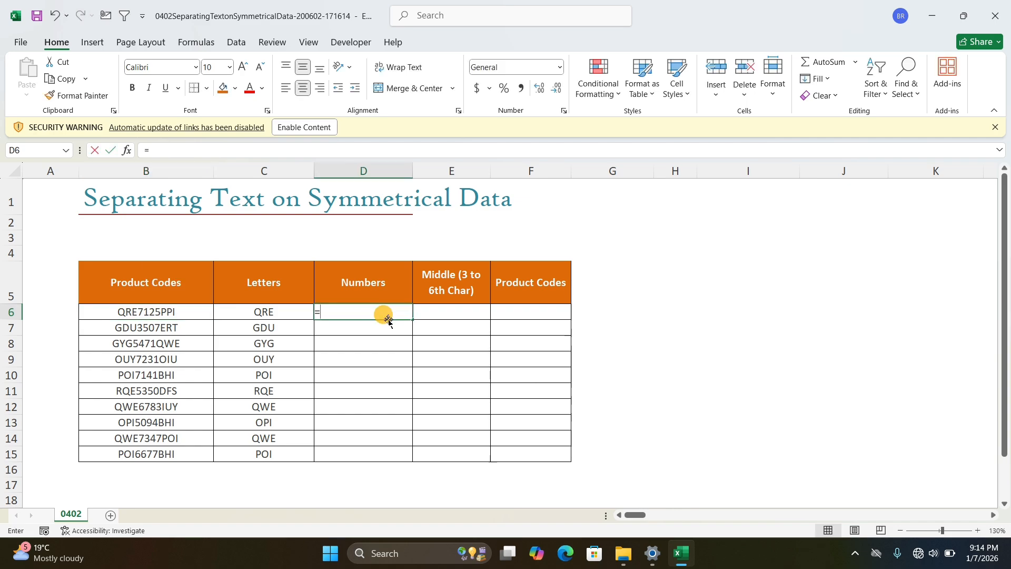
type("MID")
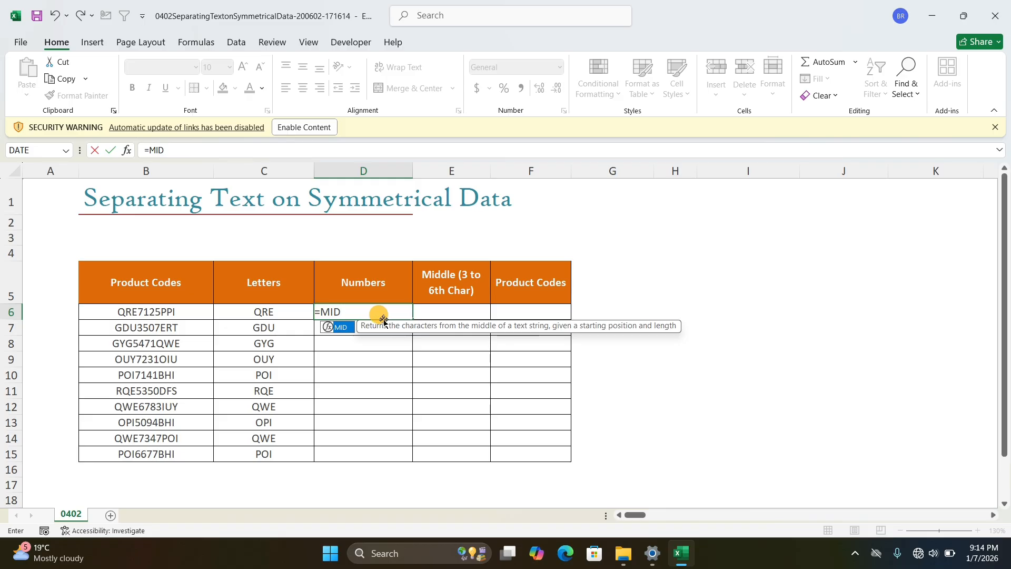
double_click(337, 327)
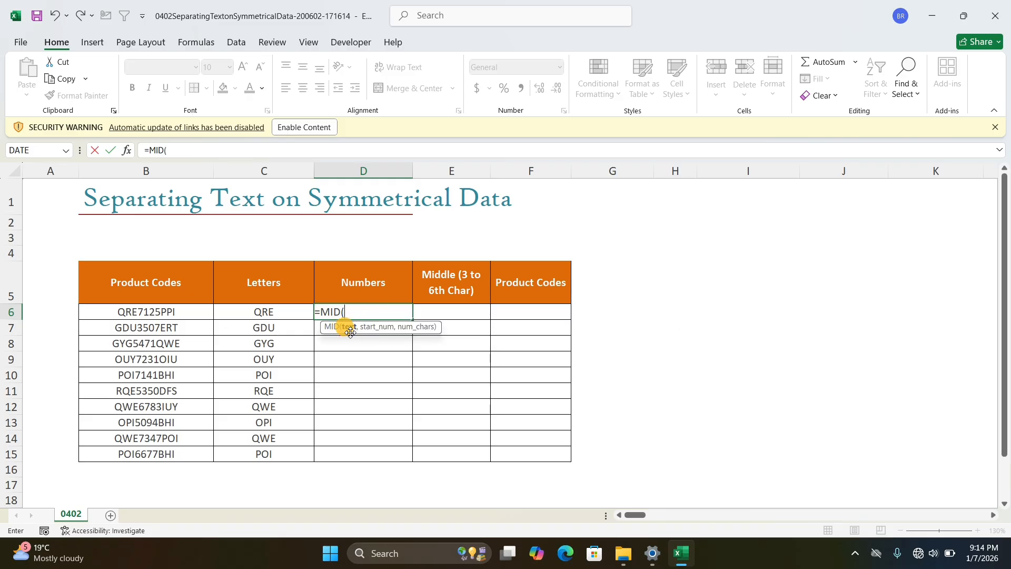
left_click(187, 313)
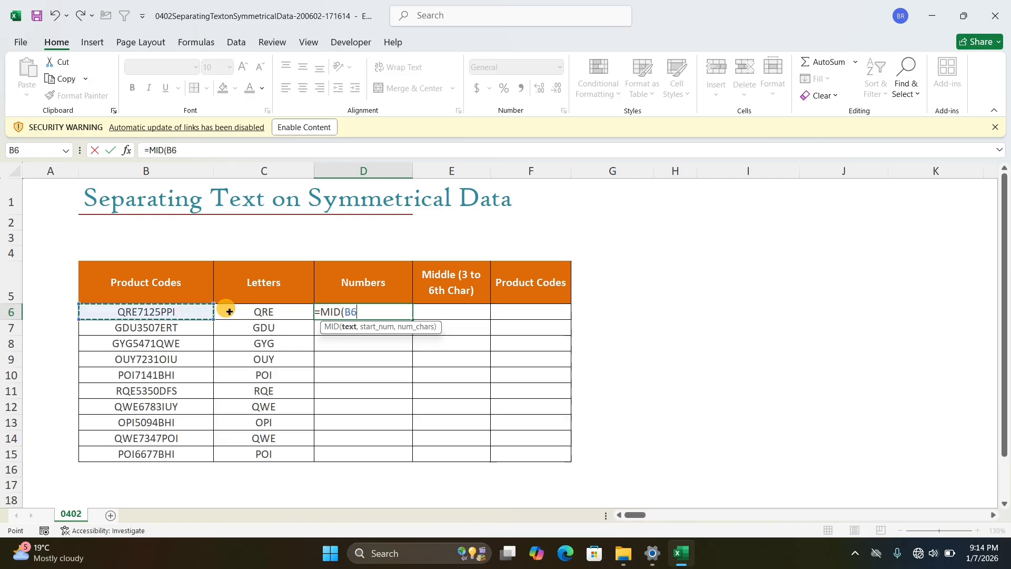
type(",4,4")
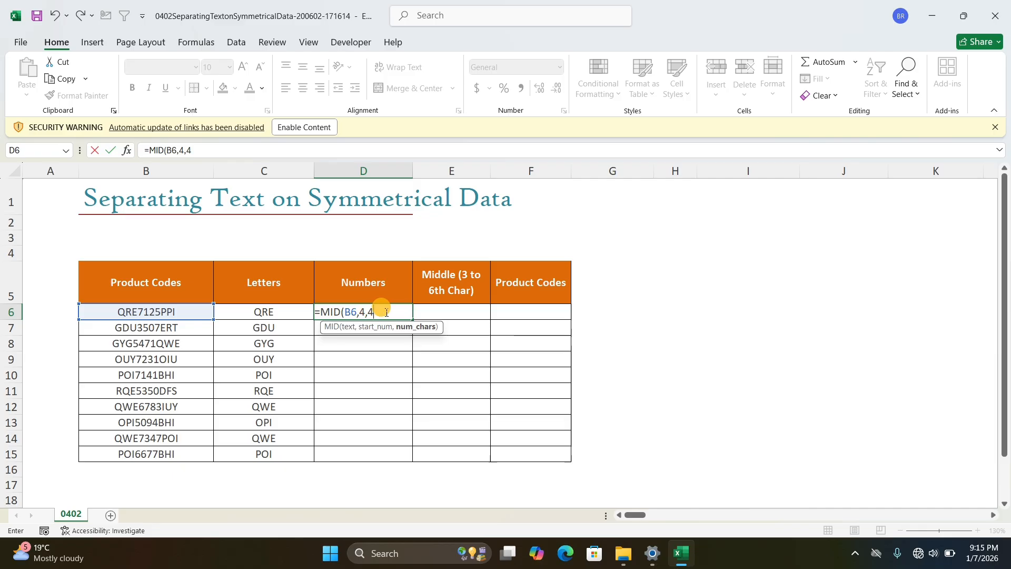
type(")")
key("Return")
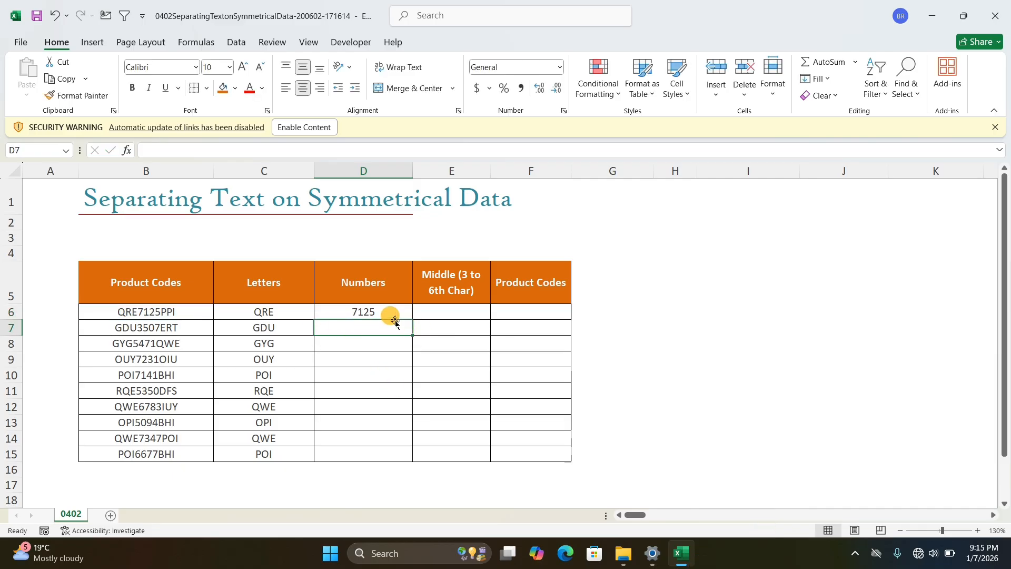
- Fill the MID formula from D6 down the Numbers column to D15
left_click(158, 312)
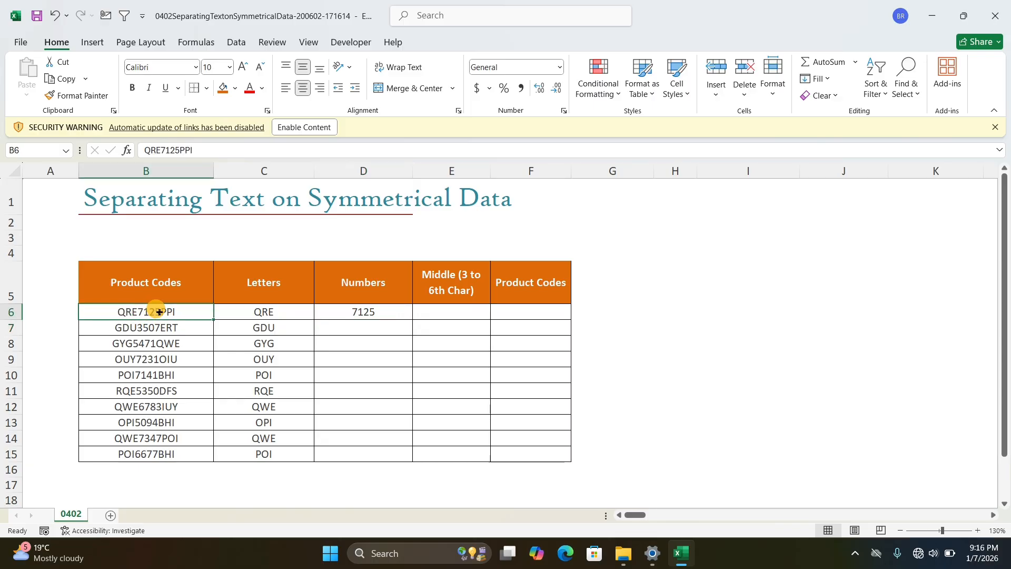
left_click(379, 312)
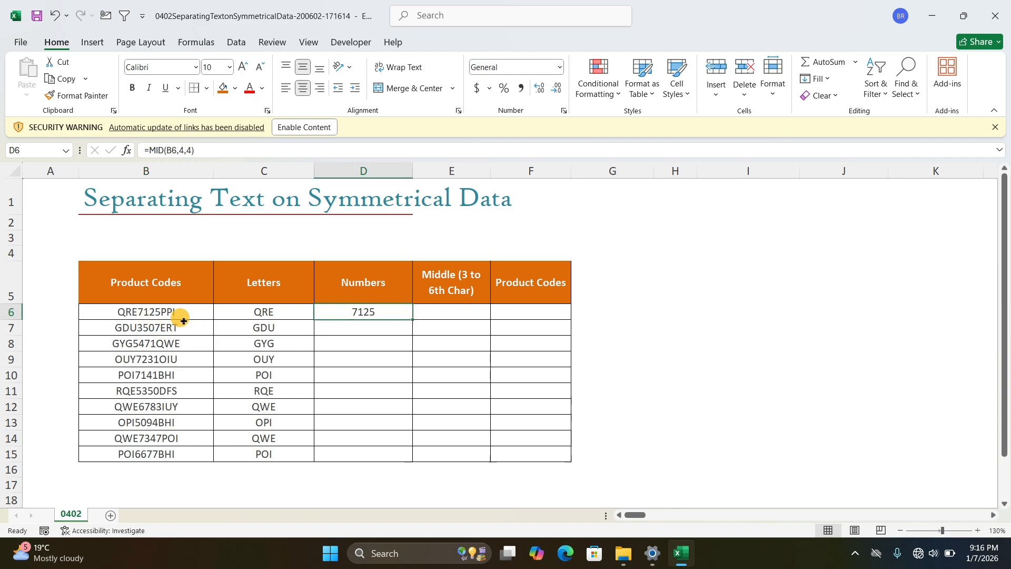
double_click(414, 319)
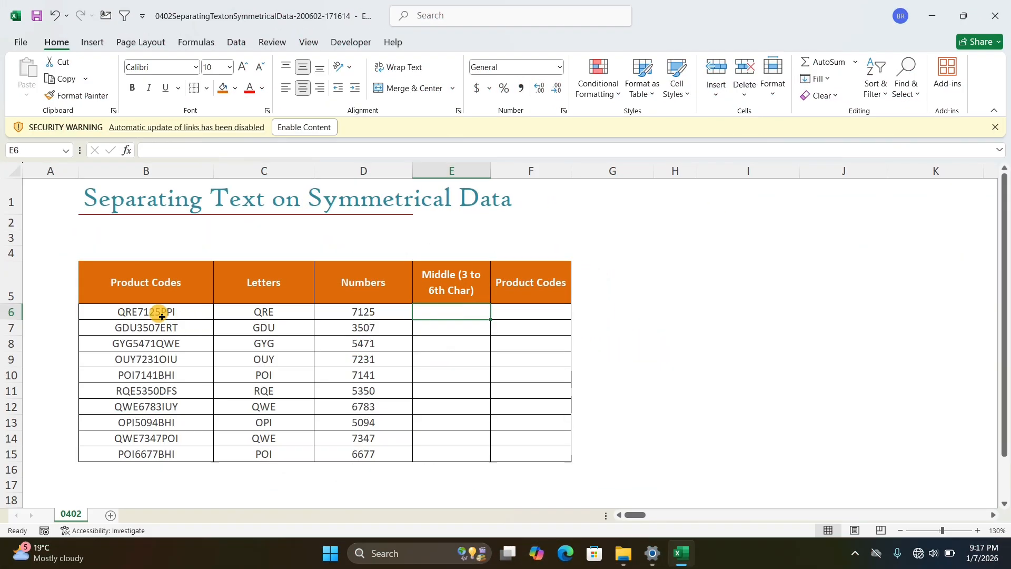
double_click(117, 311)
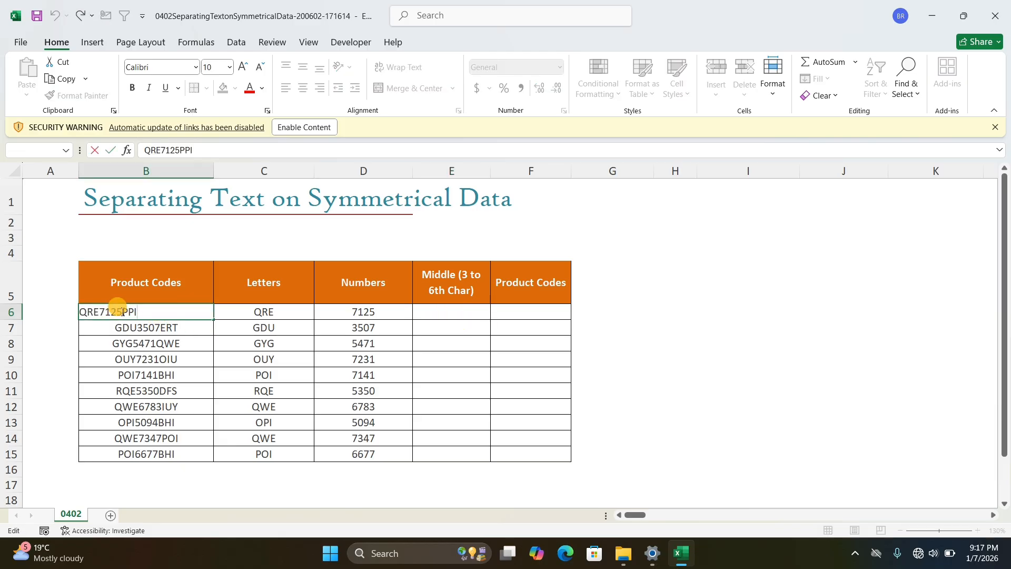
left_click(125, 312)
left_click_drag(128, 312, 138, 312)
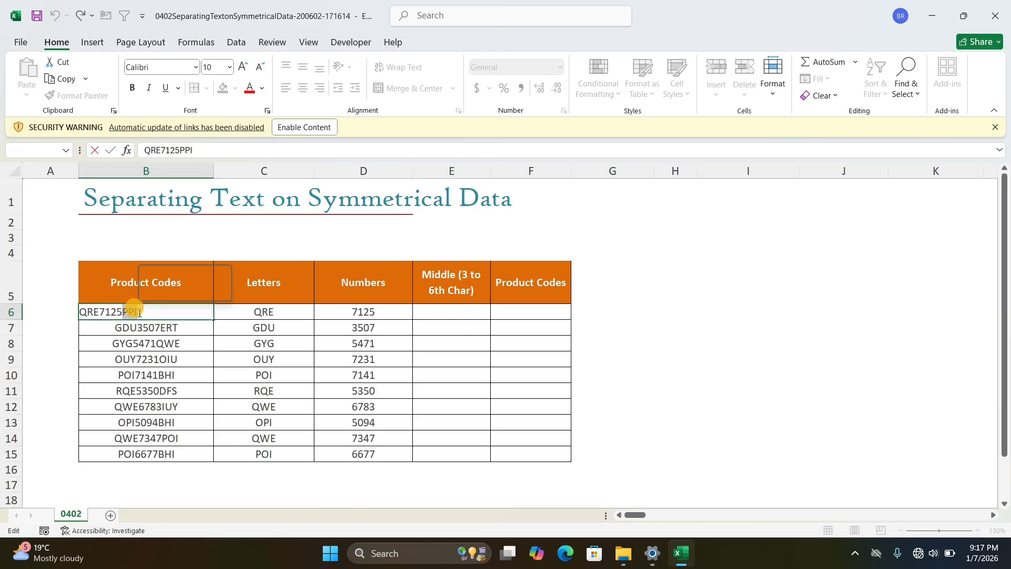
- Enter =RIGHT(B6,3) in E6 to extract the last three characters of the first product code
left_click(456, 313)
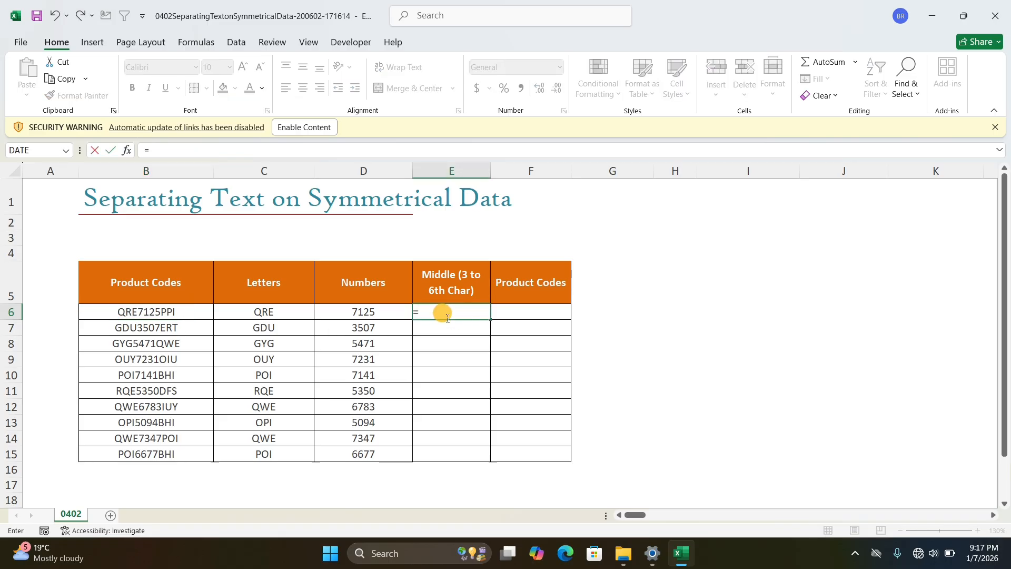
type("=RIGHT")
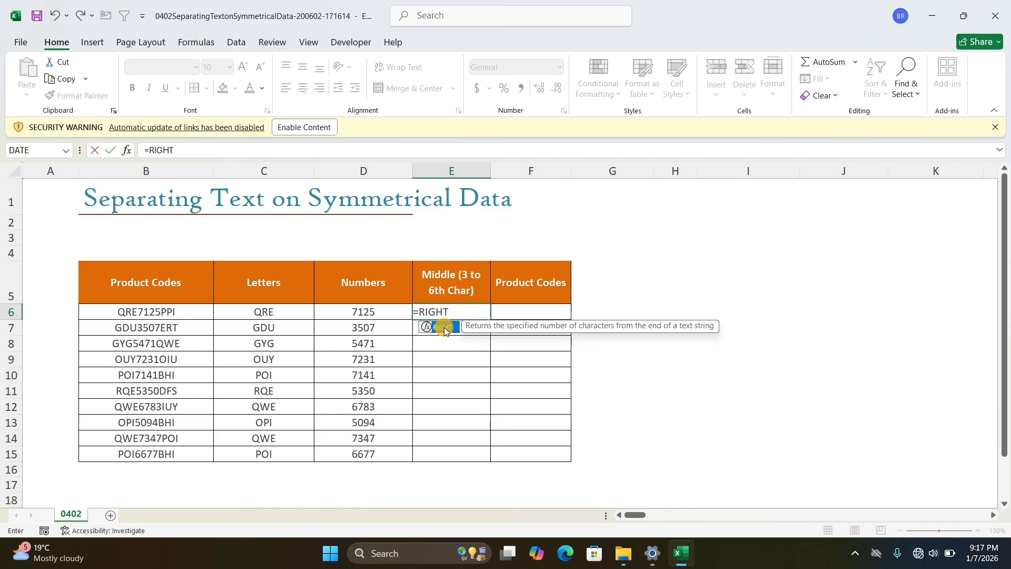
double_click(445, 327)
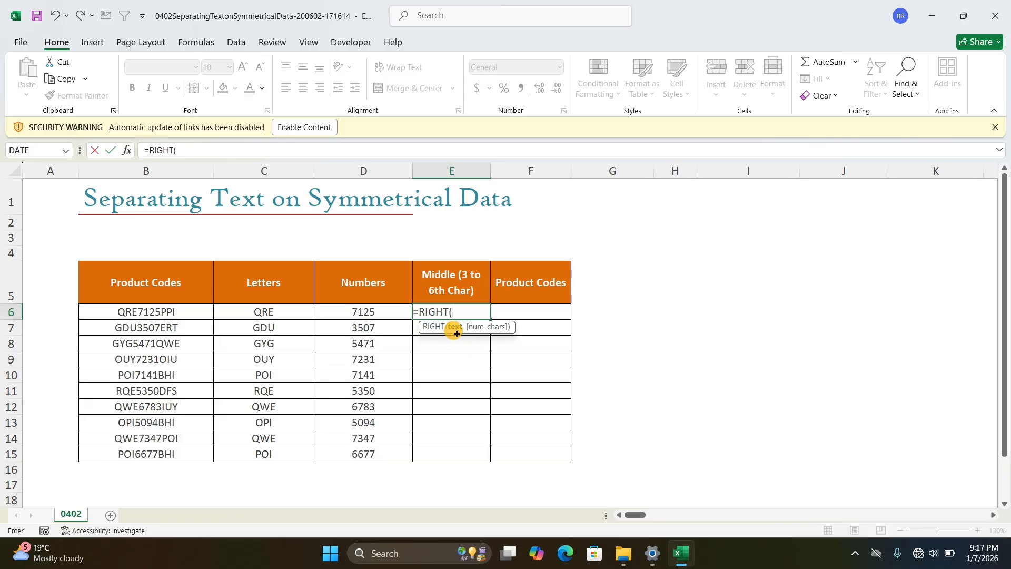
left_click(180, 313)
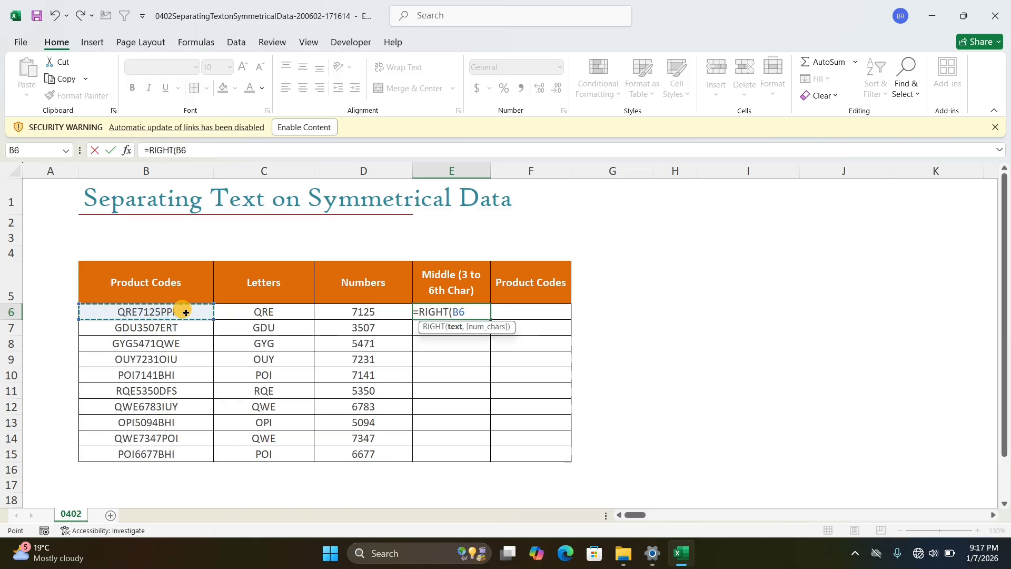
type(",3")
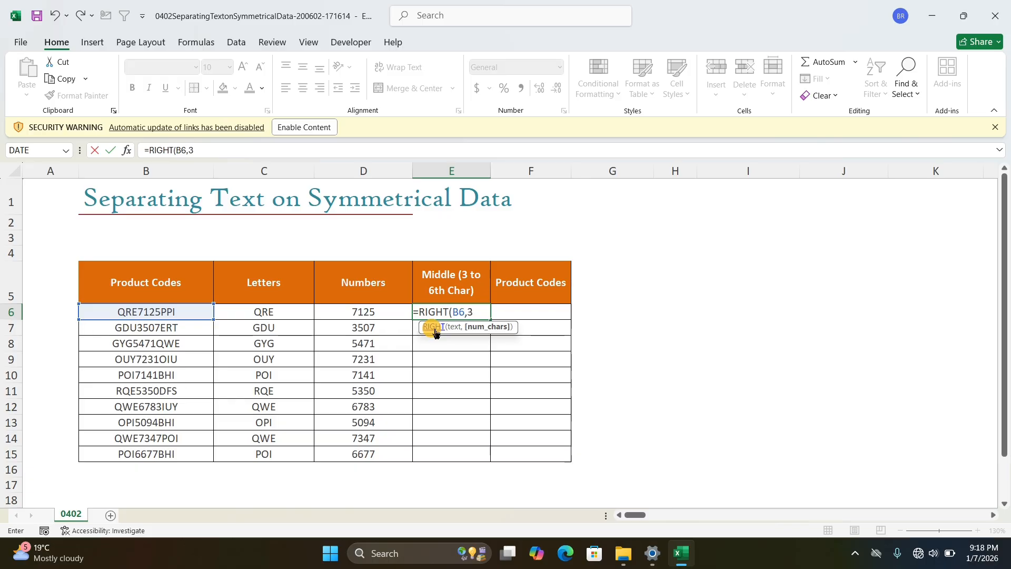
key("Return")
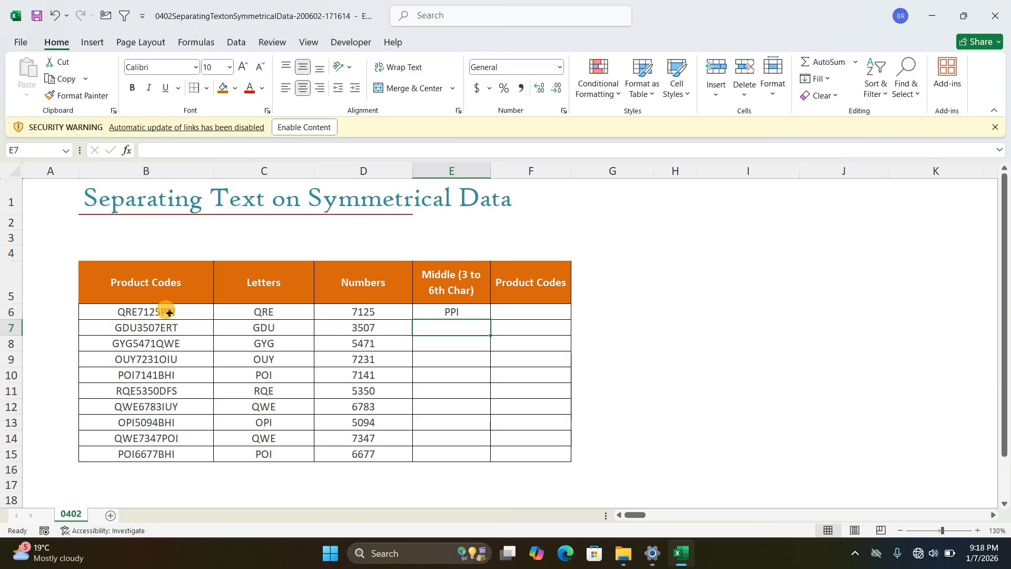
- Fill the RIGHT formula from E6 down the Middle (3 to 6th Char) column to E15
left_click(450, 312)
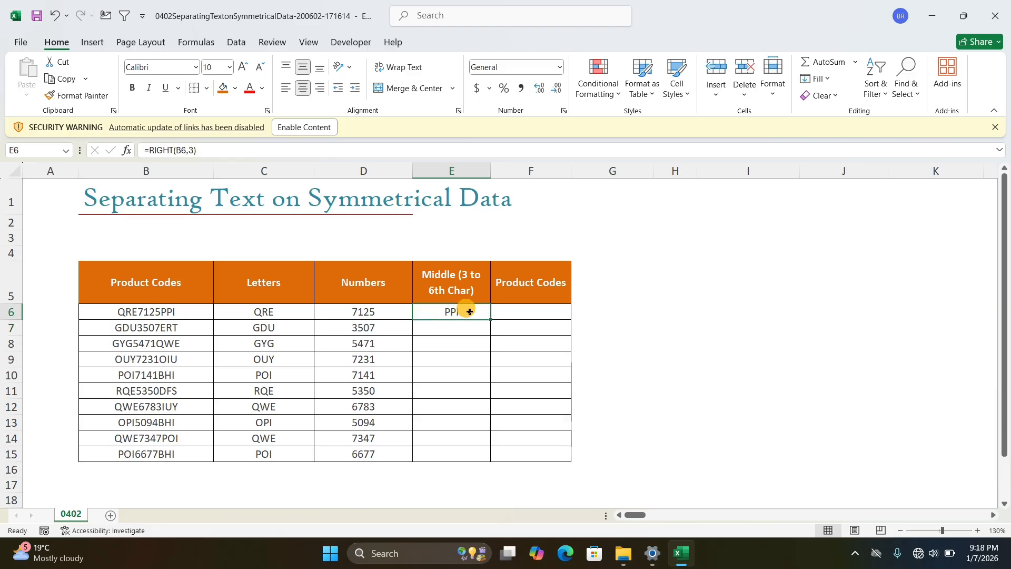
double_click(491, 320)
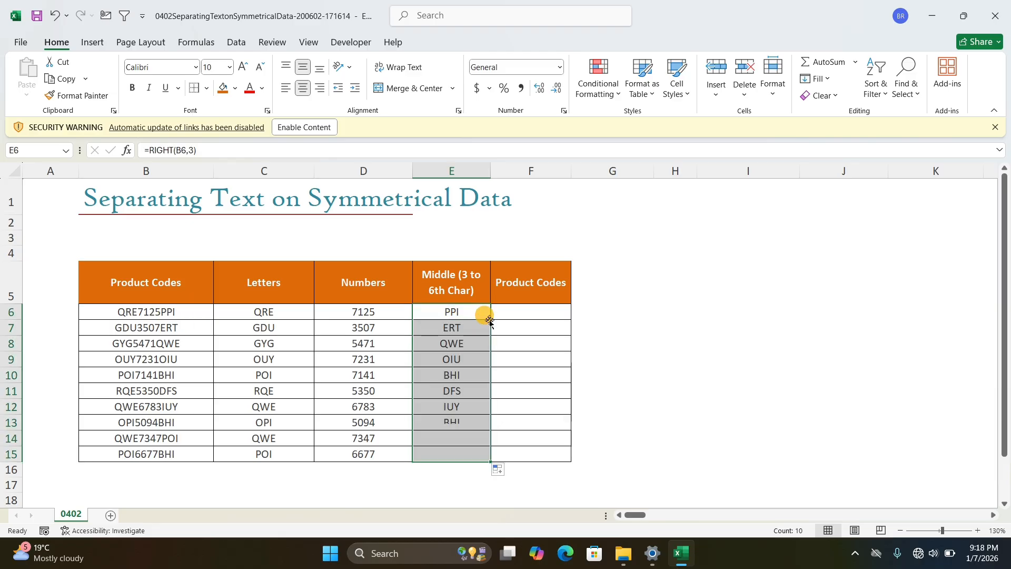
left_click(457, 347)
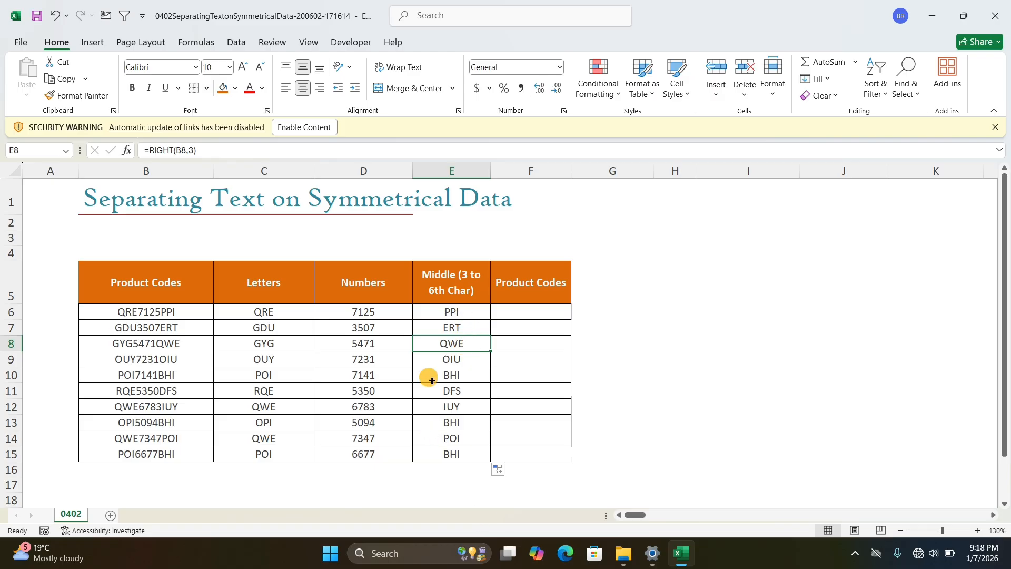
left_click(531, 311)
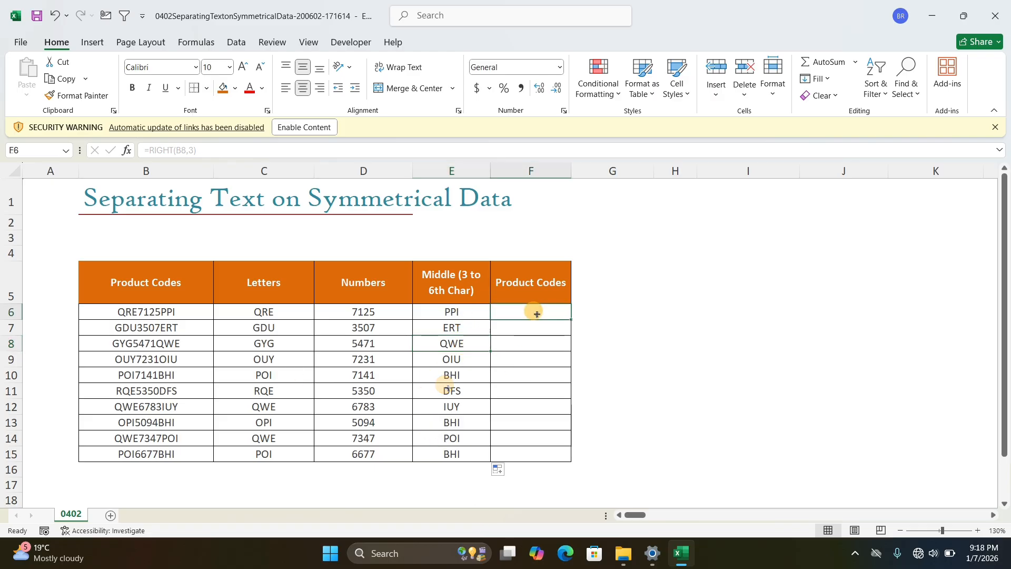
left_click(256, 313)
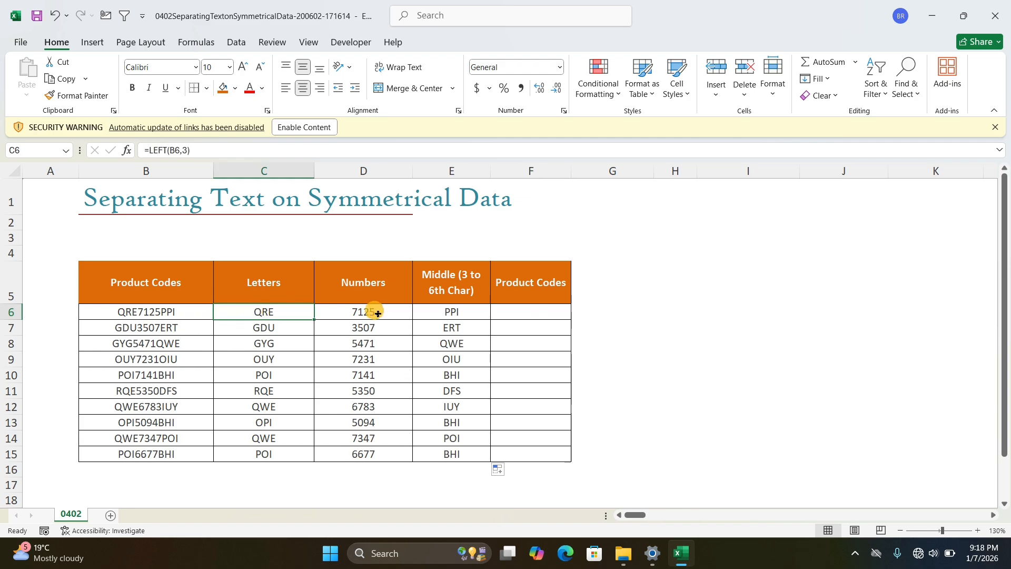
left_click(375, 312)
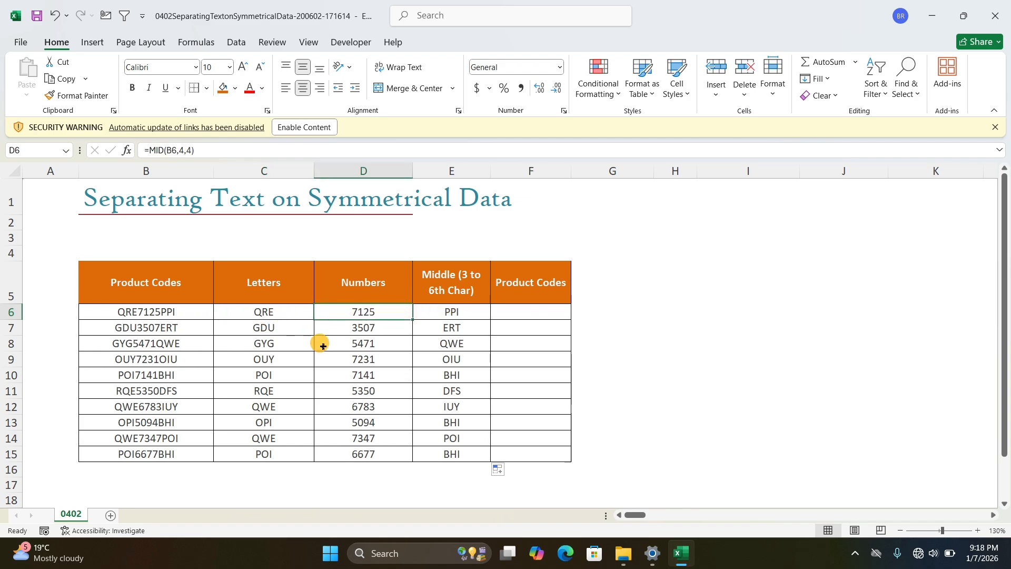
left_click(170, 313)
left_click_drag(261, 318, 446, 315)
- Enter =CONCATENATE(C6,D6,E6) in F6 to rejoin the three parts of the first product code
left_click(514, 312)
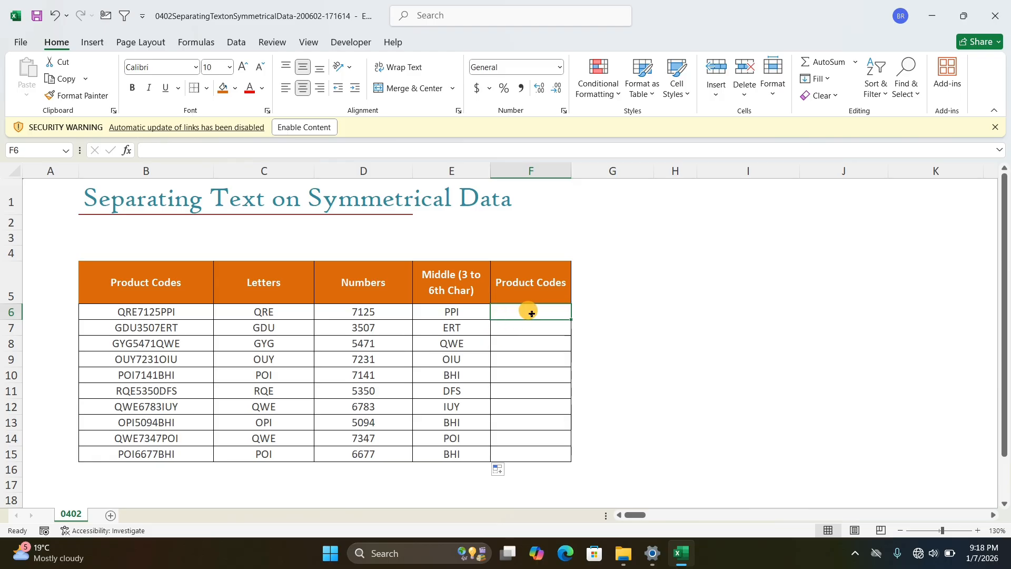
type("=CON")
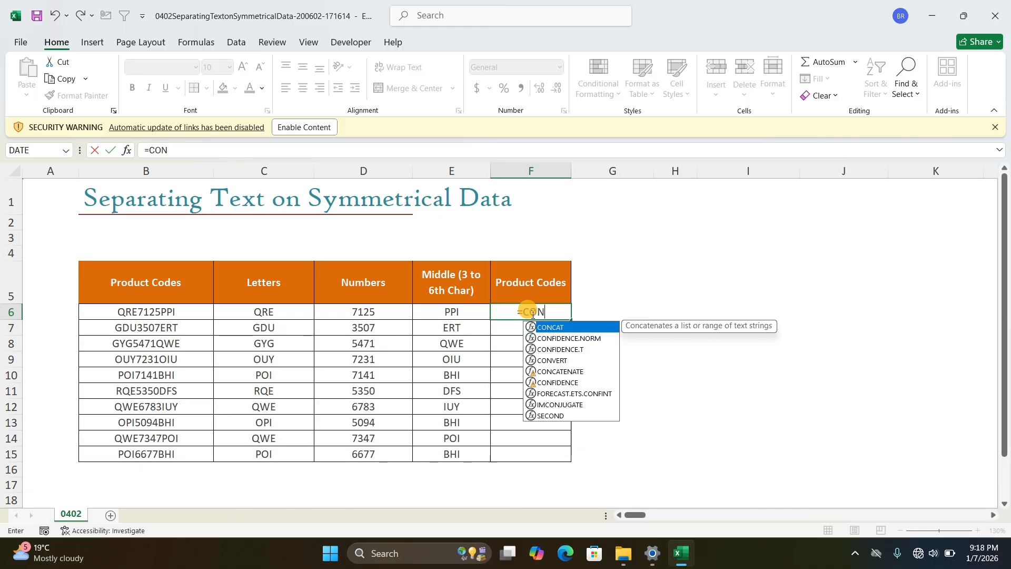
type("CA")
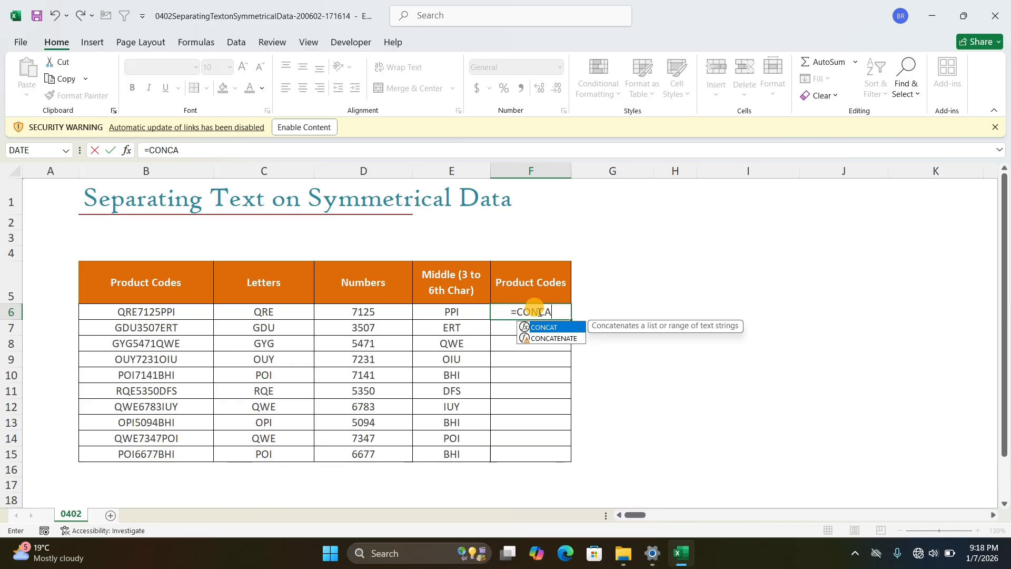
double_click(569, 340)
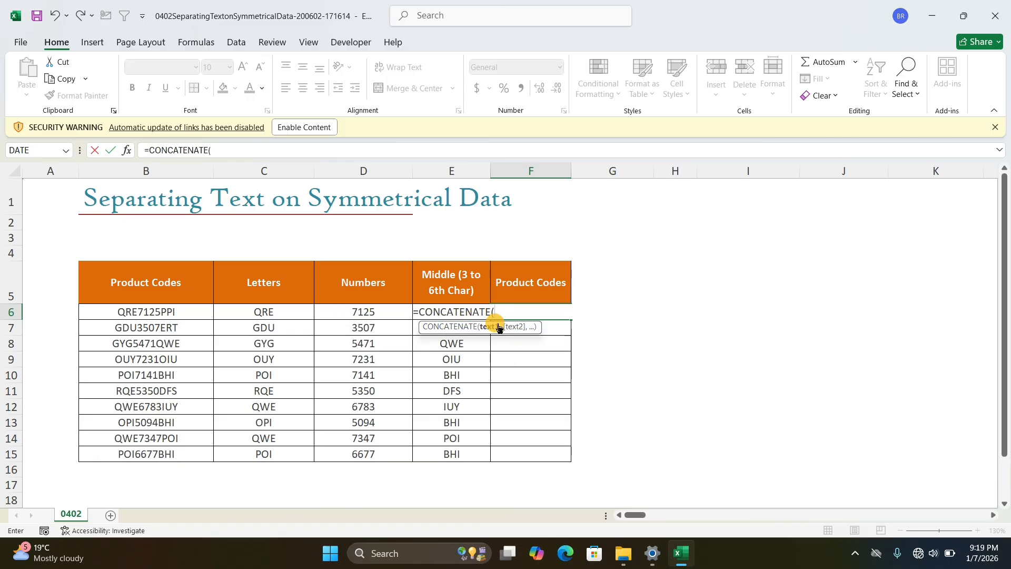
left_click(284, 313)
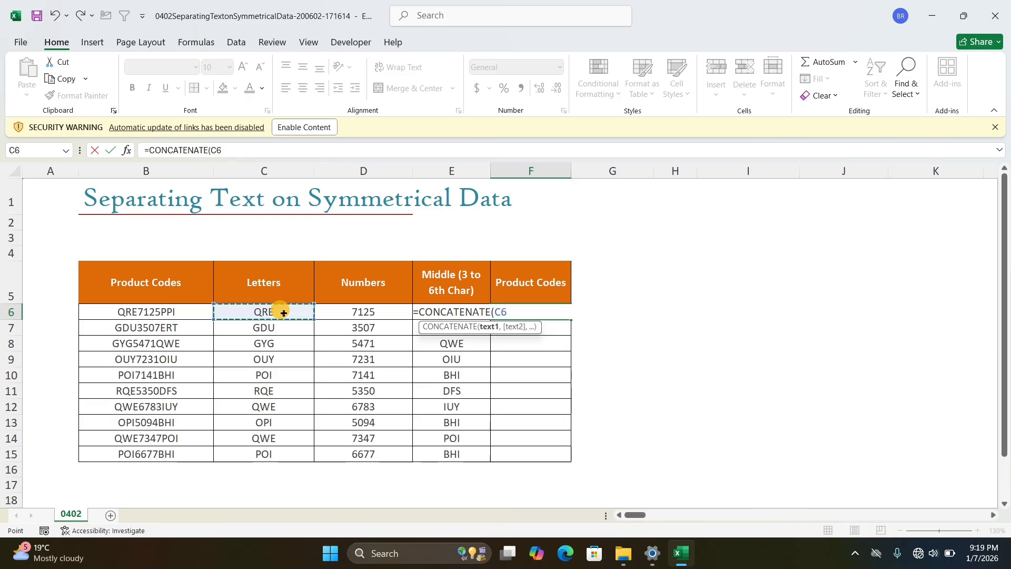
type(",")
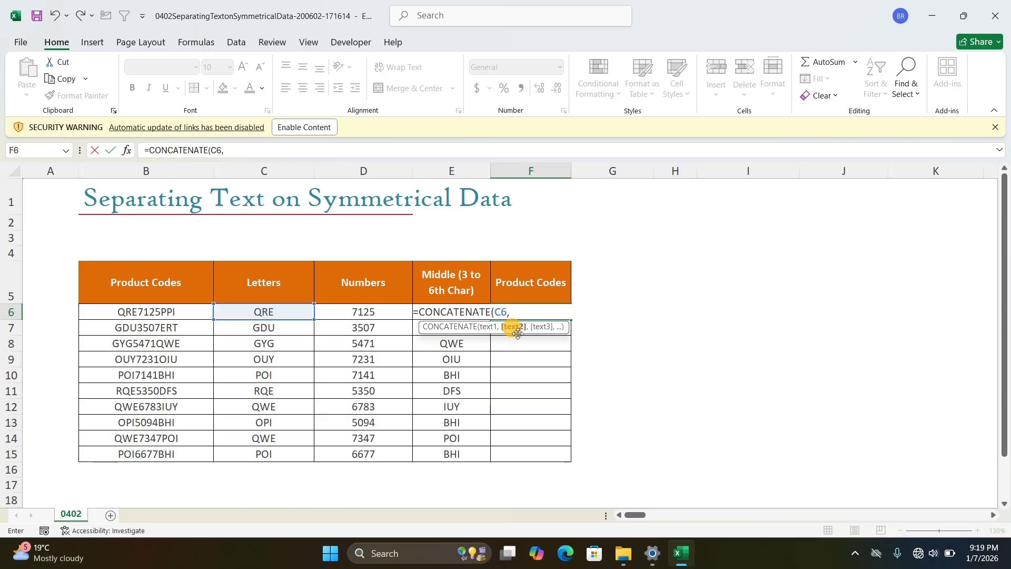
left_click(368, 312)
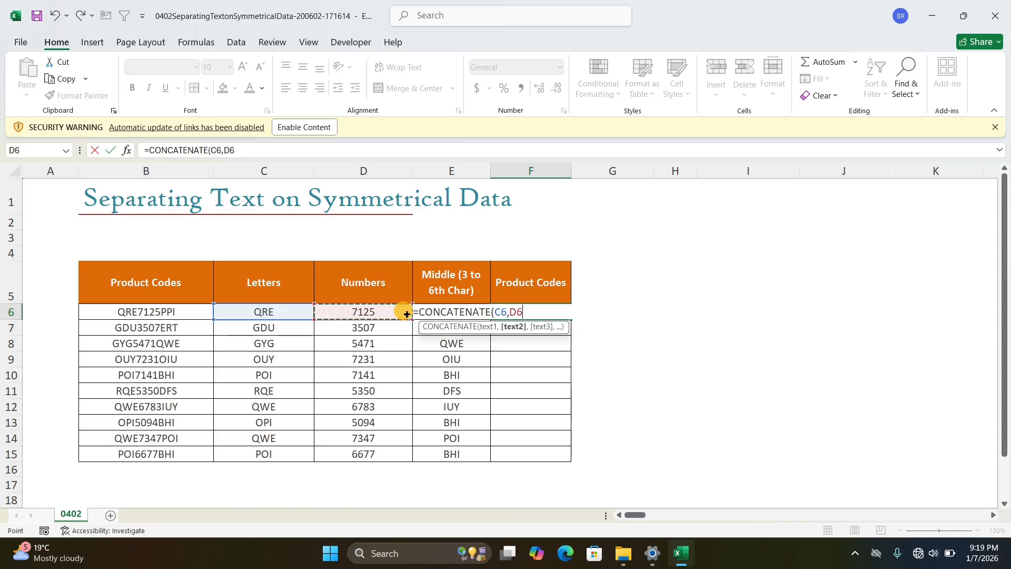
type(",")
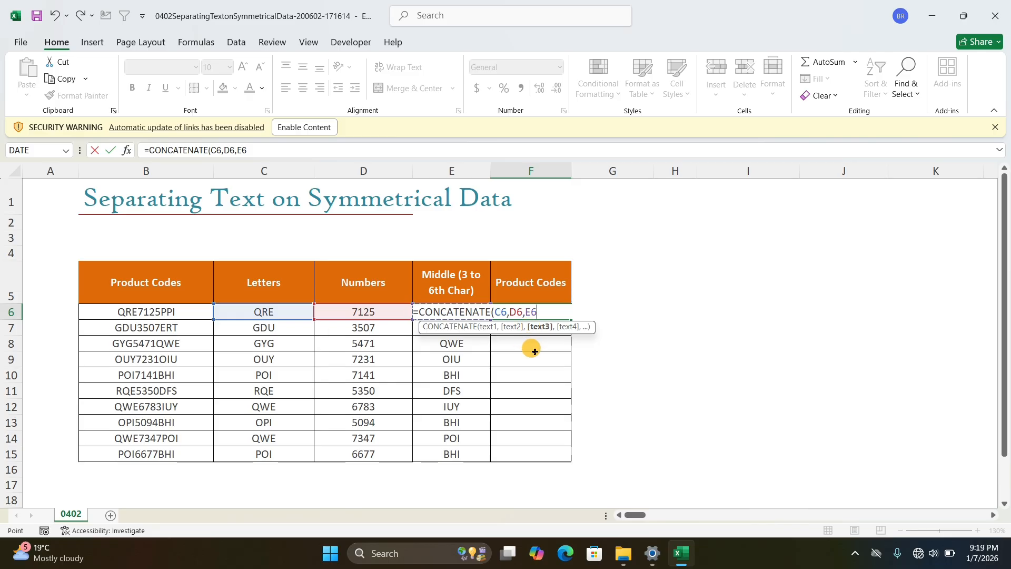
type(")")
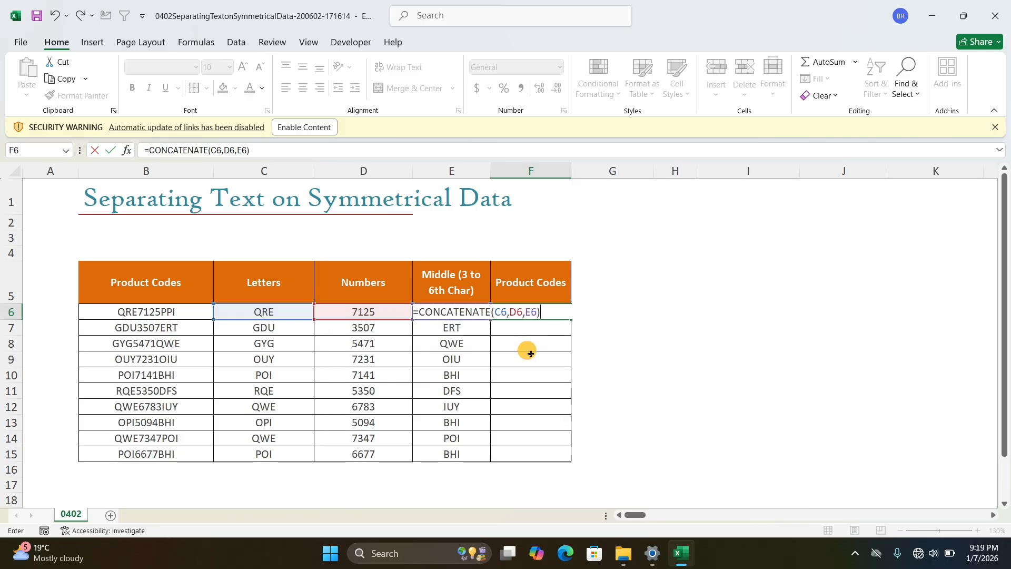
key("Return")
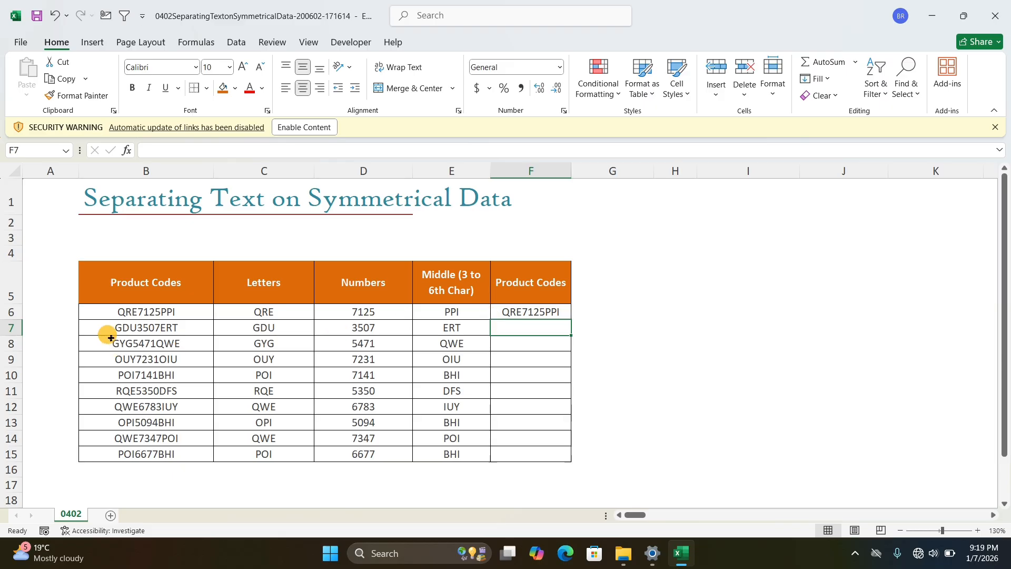
- Fill the CONCATENATE formula from F6 down the second Product Codes column to F15
left_click(180, 312)
left_click(548, 317)
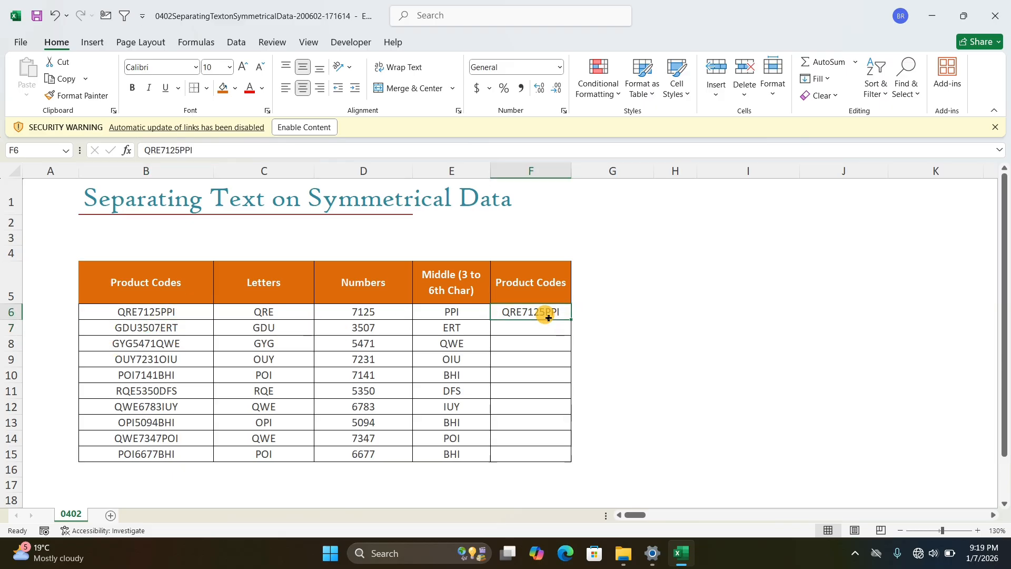
left_click_drag(271, 312, 440, 315)
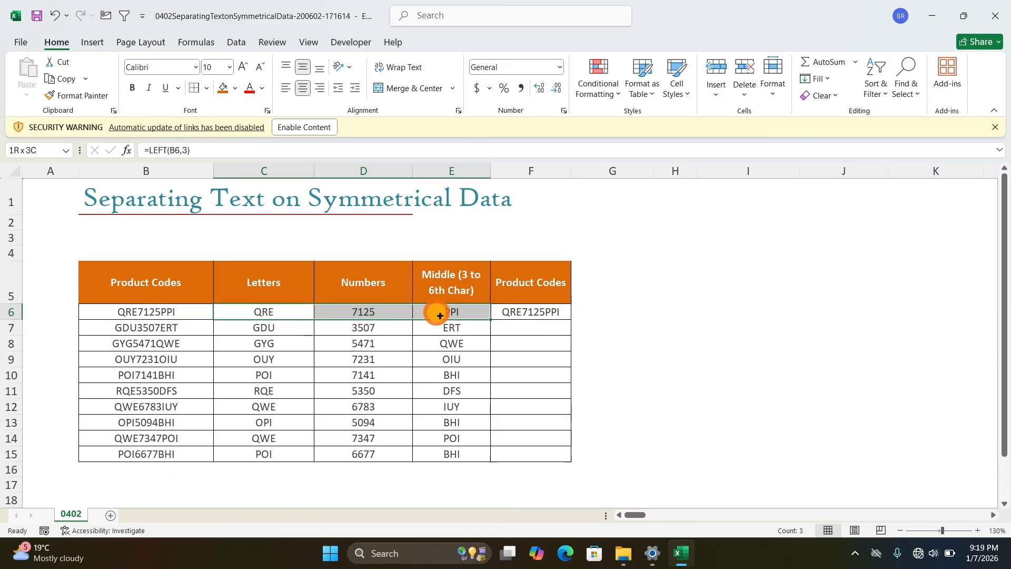
left_click(551, 310)
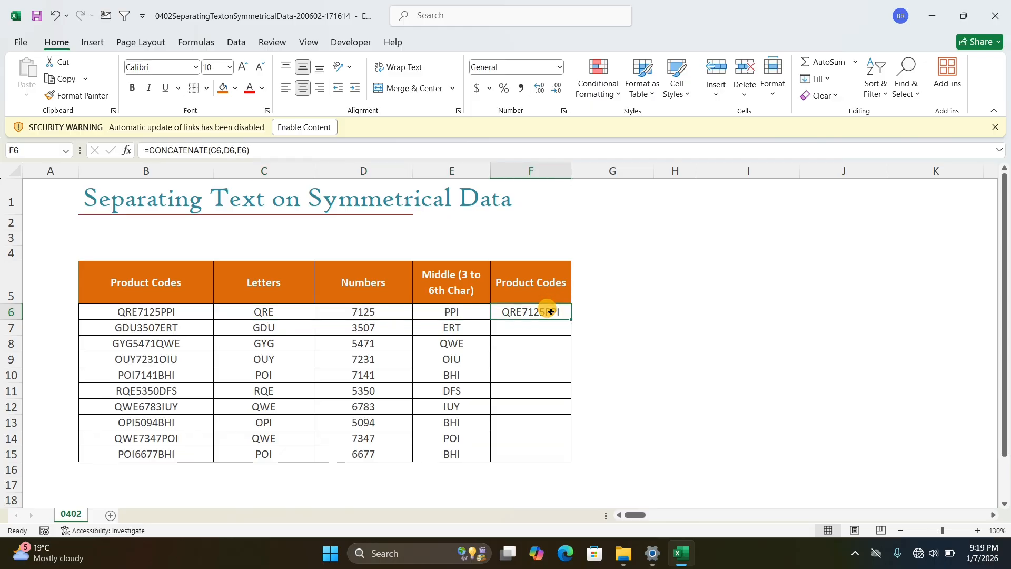
double_click(573, 321)
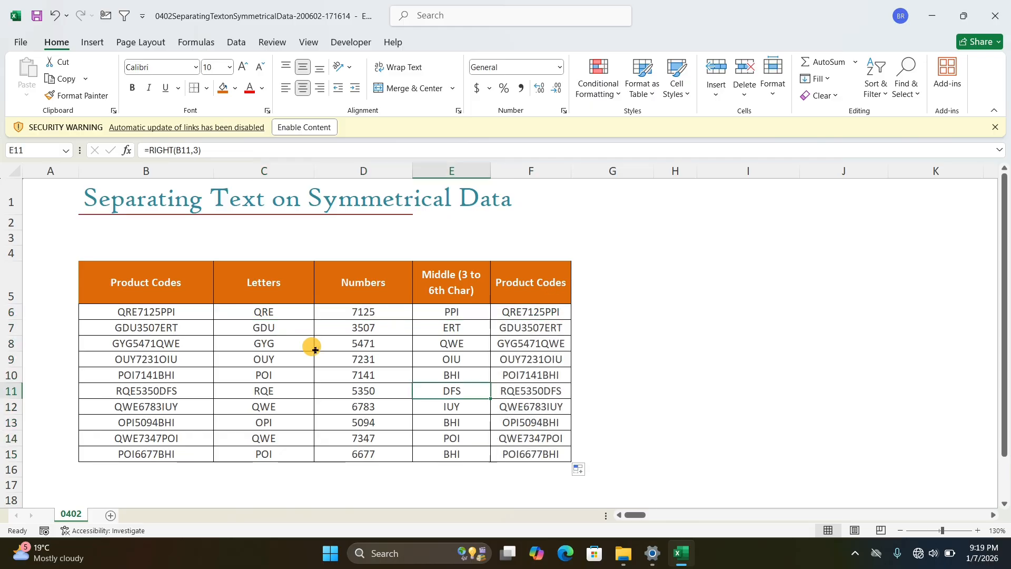
- Review the extracted parts in columns C to E and the rejoined codes in column F against the original product codes in column B
left_click_drag(244, 317, 533, 452)
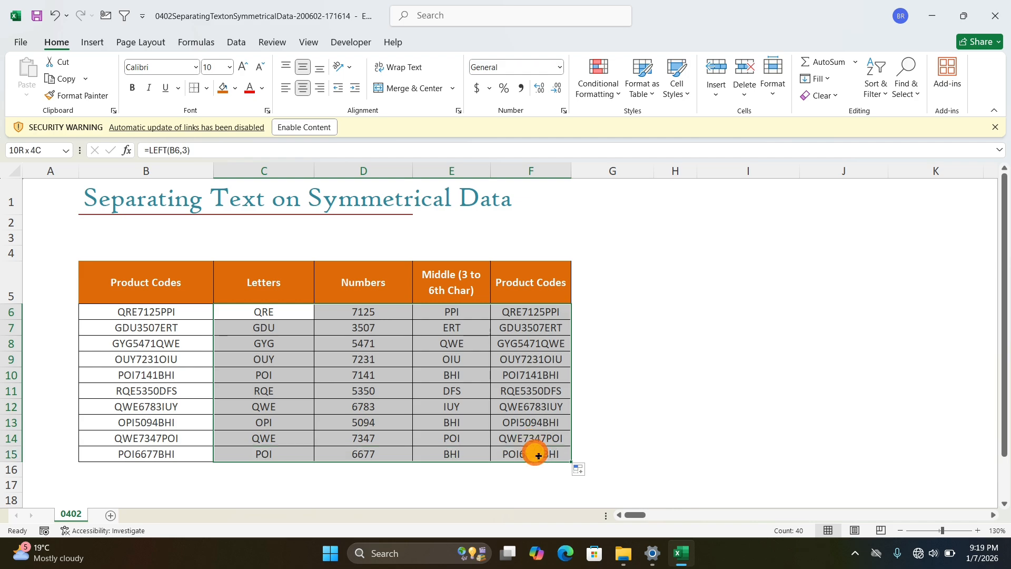
left_click(532, 407)
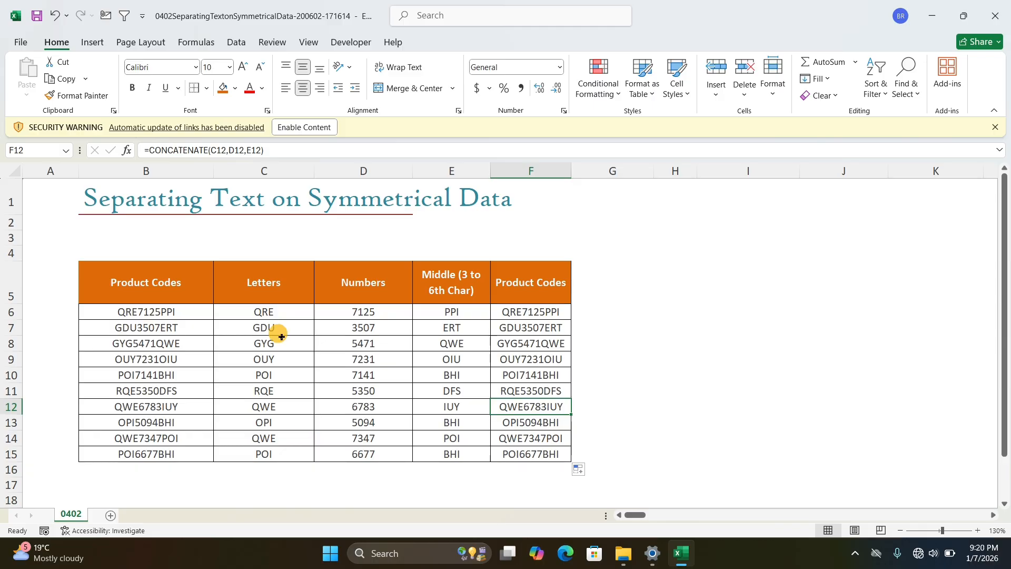
left_click(178, 312)
left_click(287, 311)
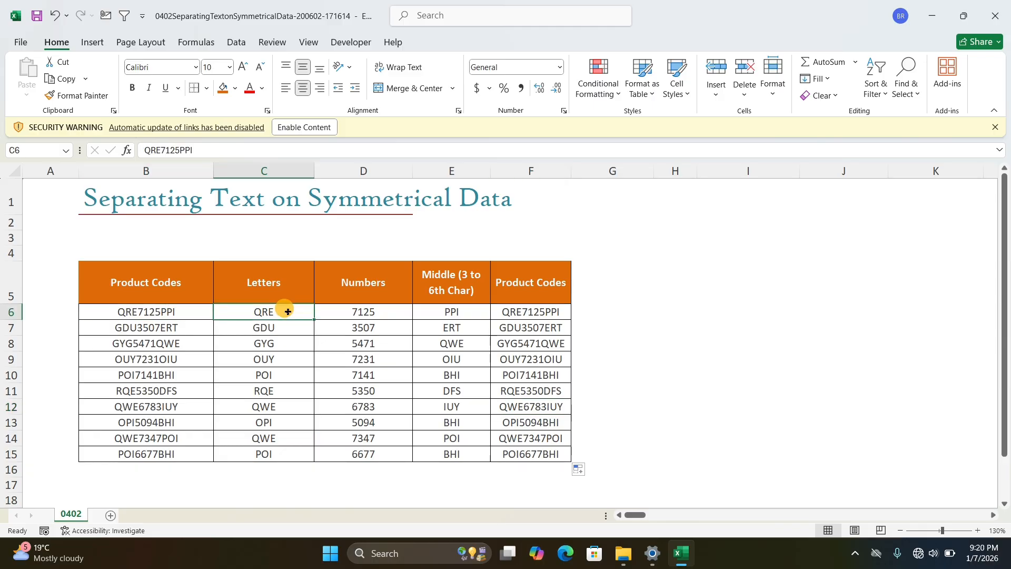
double_click(138, 313)
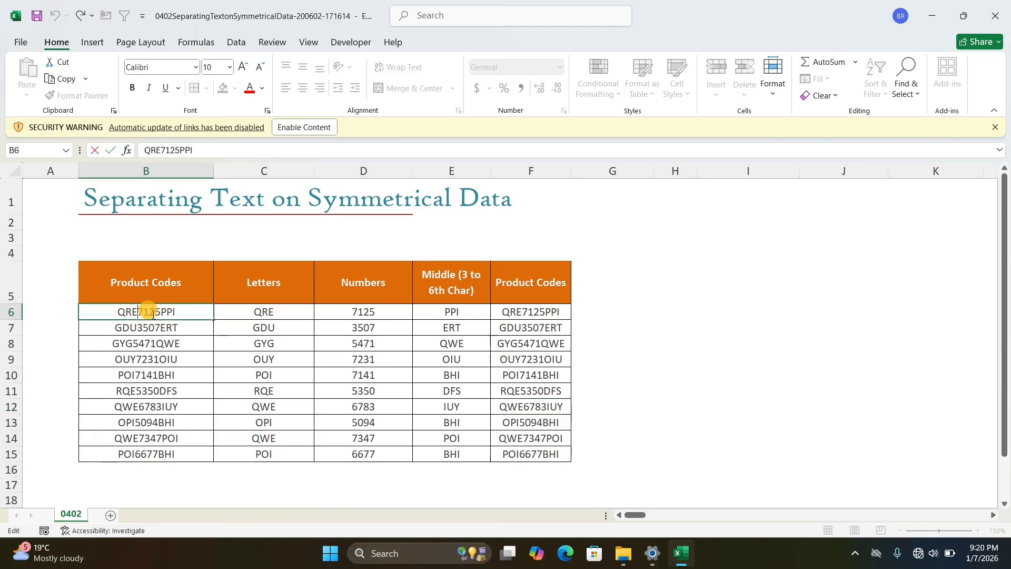
left_click(216, 343)
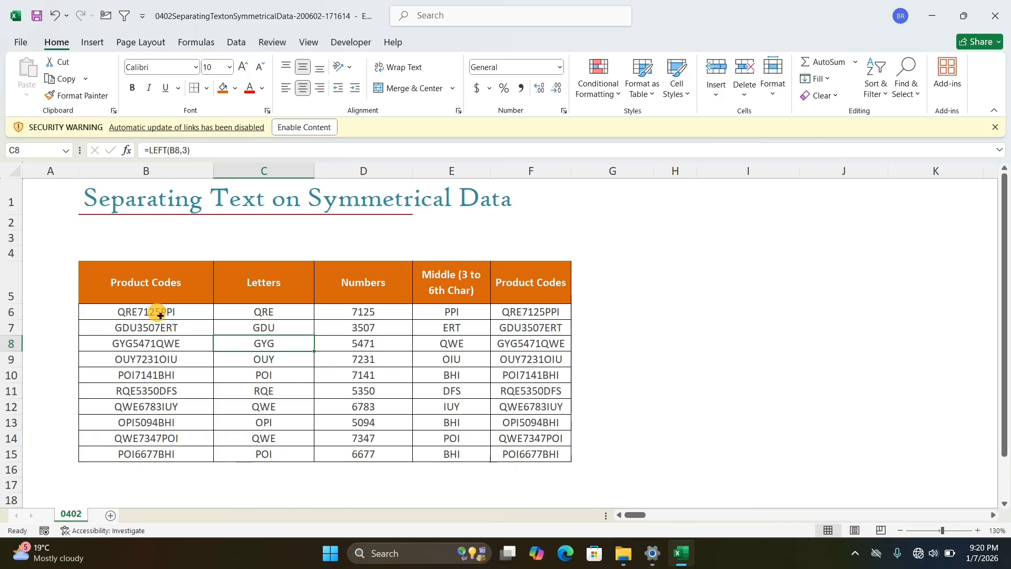
left_click_drag(372, 314, 357, 450)
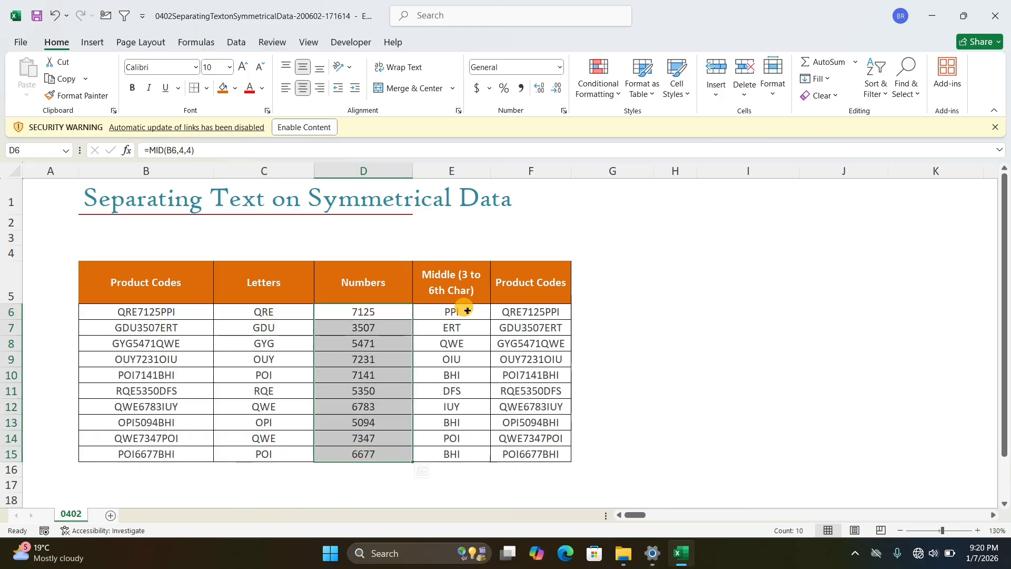
left_click_drag(468, 311, 463, 447)
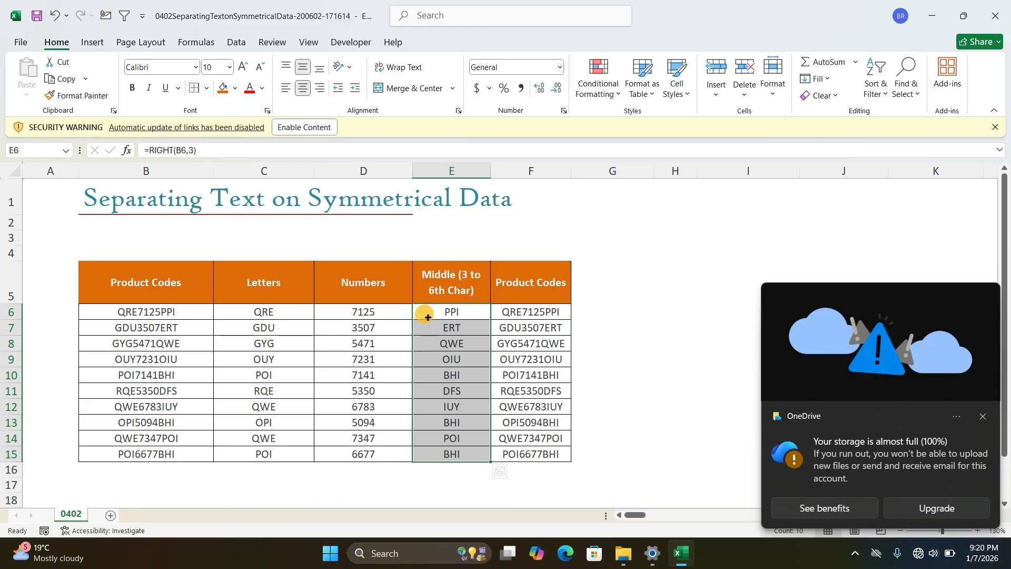
left_click(552, 310)
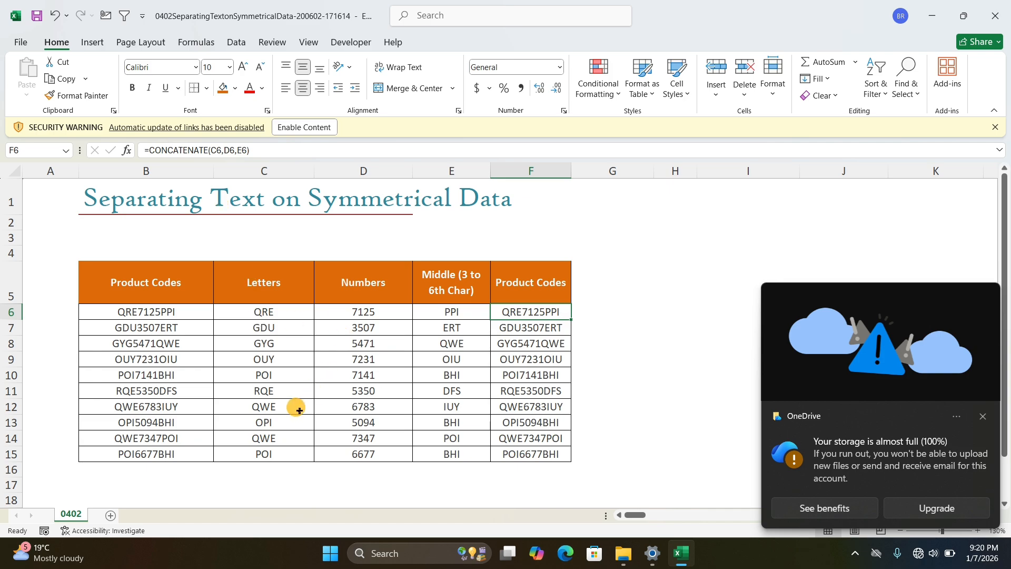
left_click(254, 395)
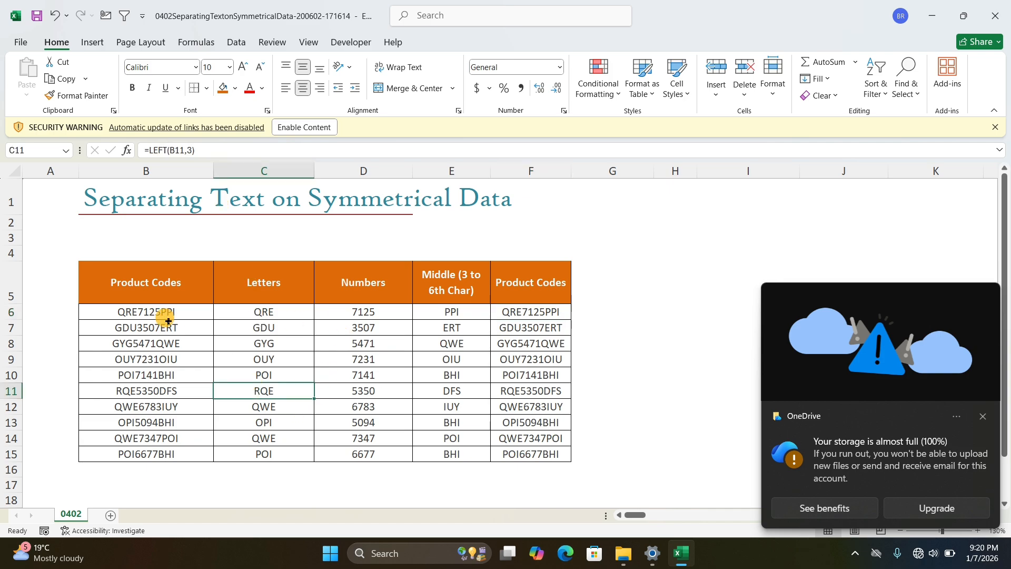
left_click_drag(172, 309, 522, 452)
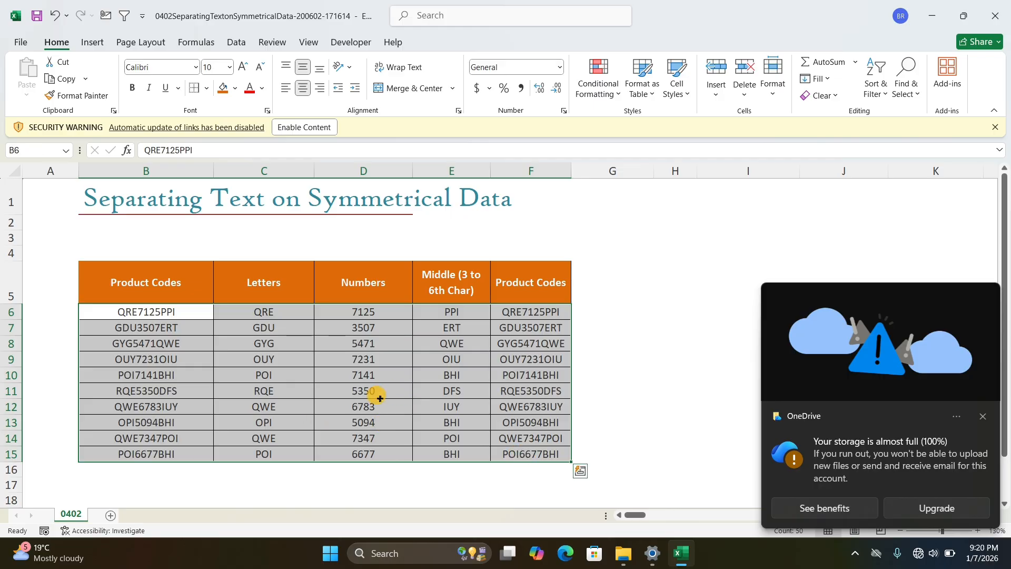
left_click(324, 330)
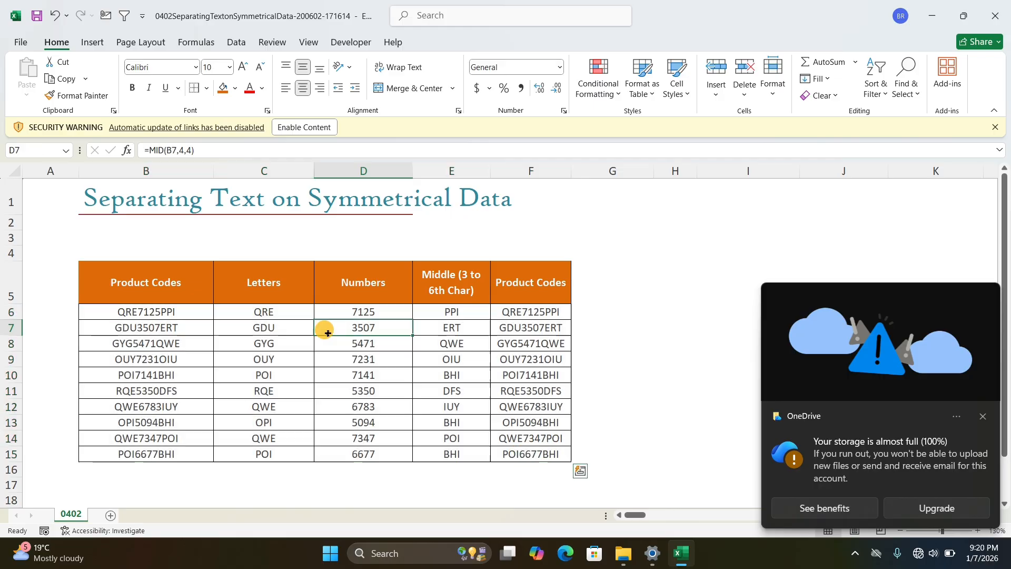